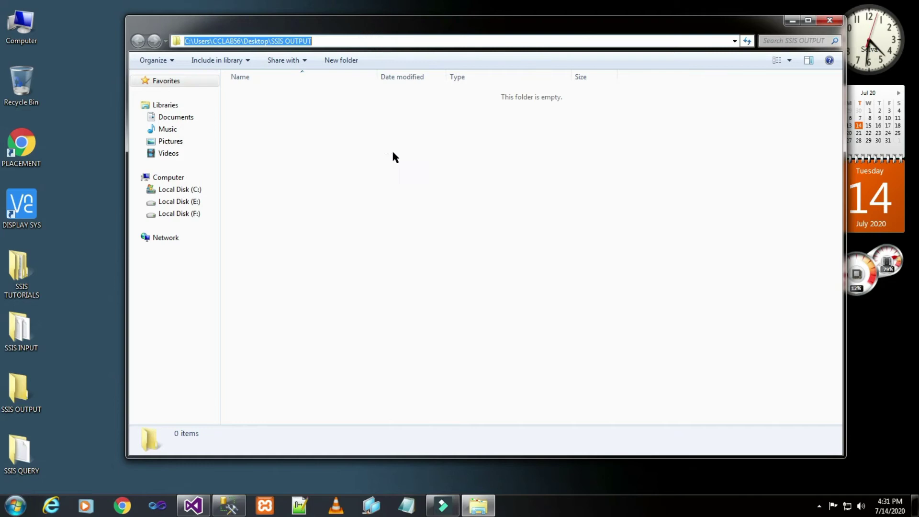
# Step: Refresh the SSIS OUTPUT folder to check its contents, and minimize its window
pyautogui.rightClick(383, 162)
pyautogui.click(420, 215)
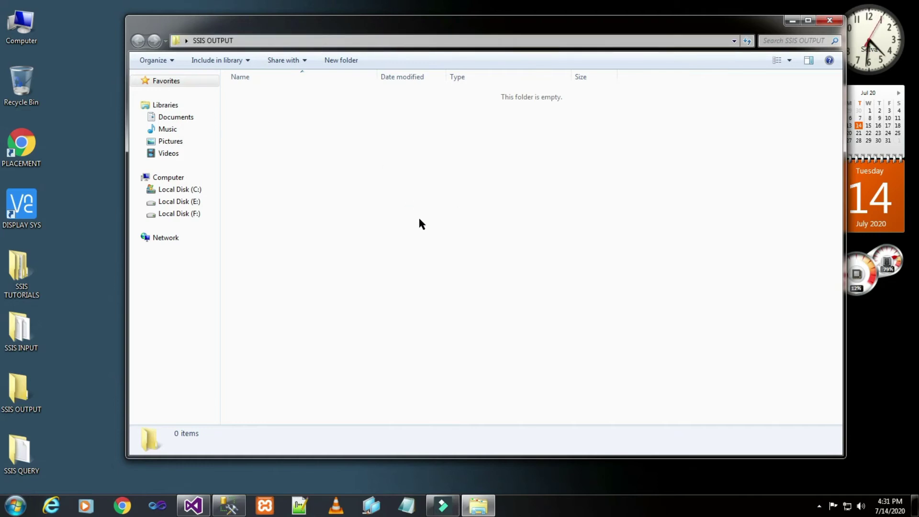
pyautogui.click(791, 20)
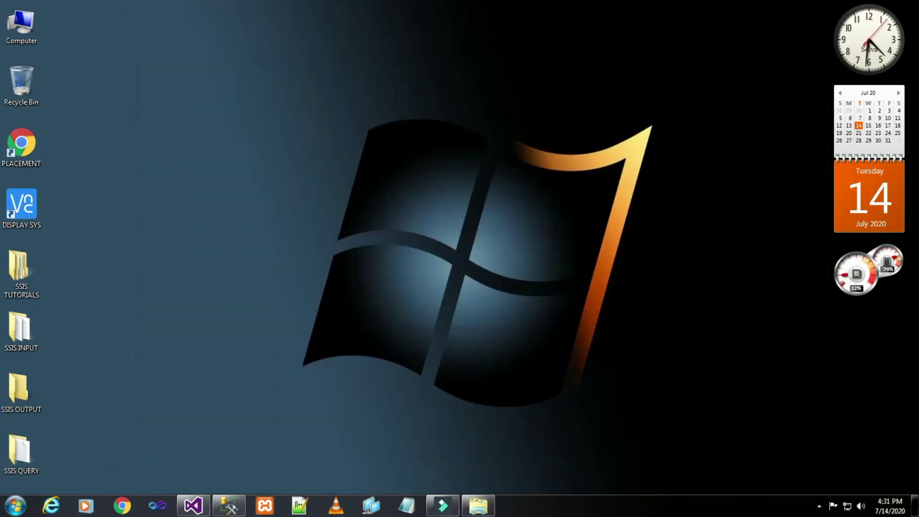
# Step: Switch to SQL Server Management Studio and view the top 1000 rows of the dbo.Customer table in the TRAINER database
pyautogui.click(223, 505)
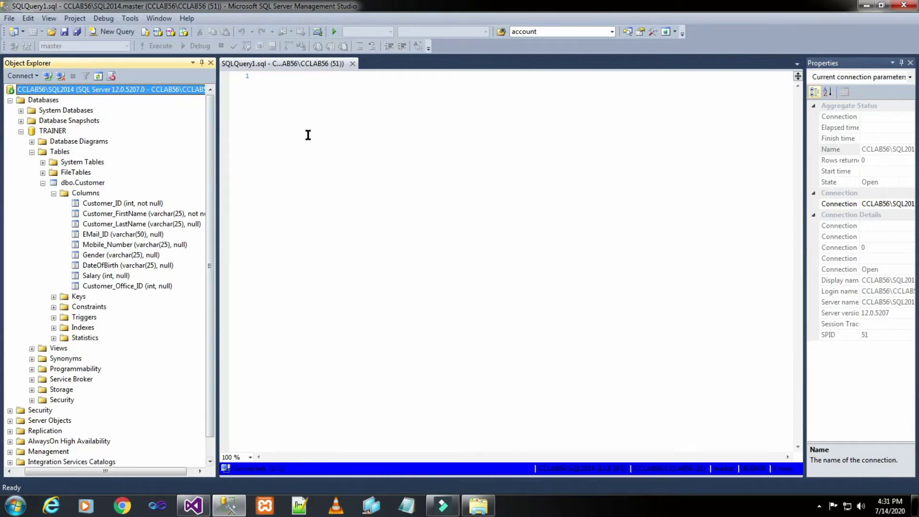
pyautogui.click(90, 183)
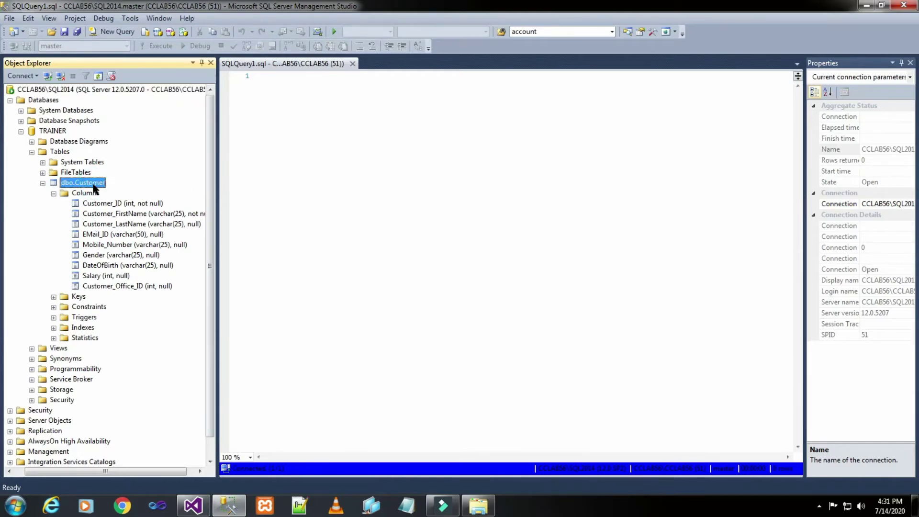
pyautogui.rightClick(93, 185)
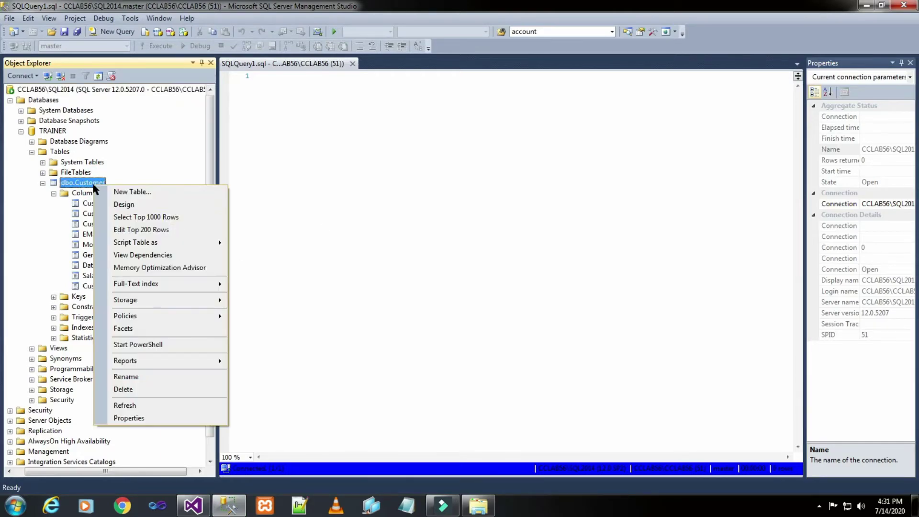
pyautogui.click(124, 223)
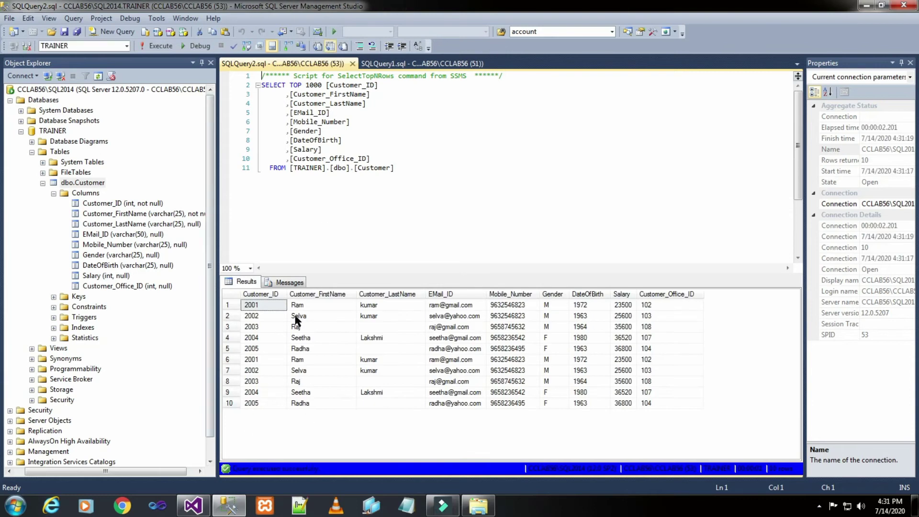
# Step: Switch to Visual Studio and add a new SSIS package to the SSIS_TUTORIALS project
pyautogui.click(196, 506)
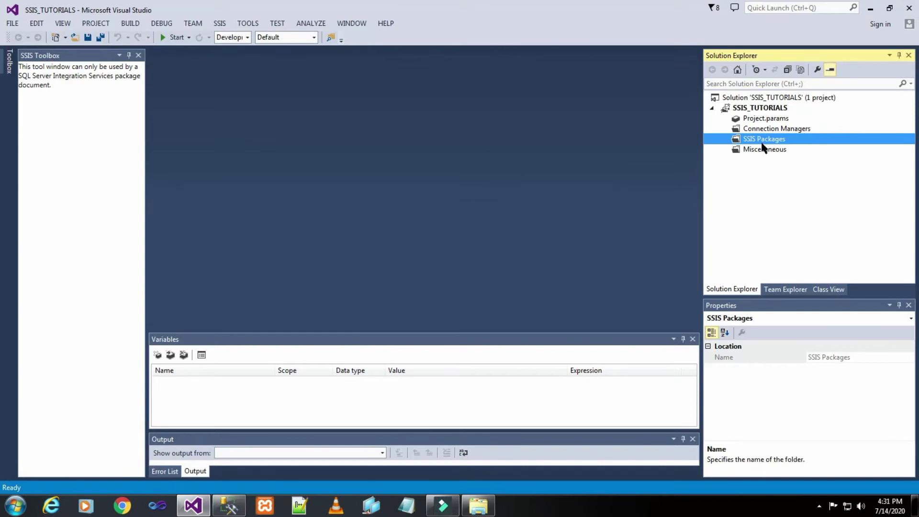
pyautogui.rightClick(763, 142)
pyautogui.click(703, 145)
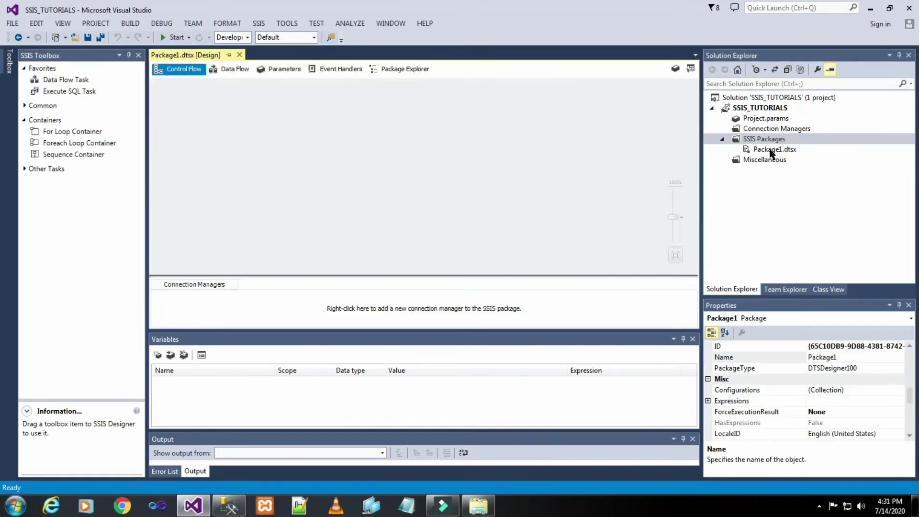
# Step: Rename the new package Package1.dtsx as LoadExcelDataFromSQLServerTable.dtsx
pyautogui.click(770, 149)
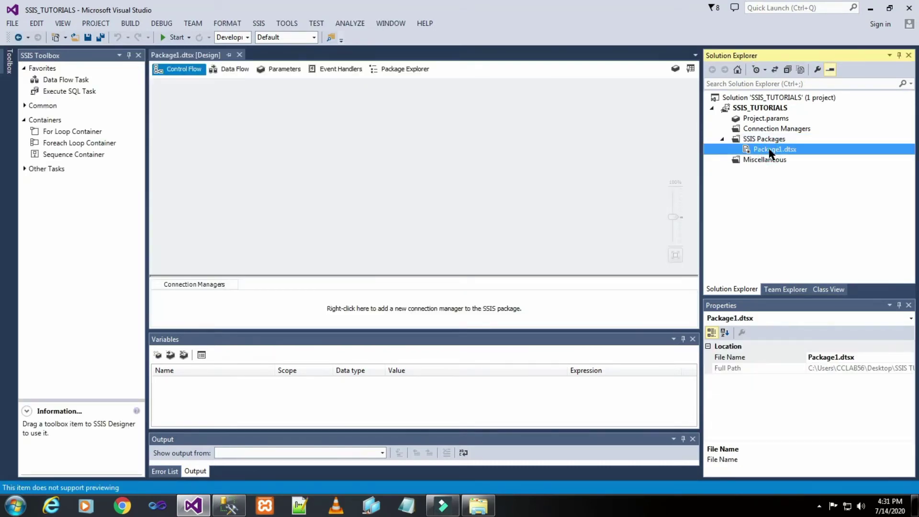
pyautogui.rightClick(768, 150)
pyautogui.click(649, 319)
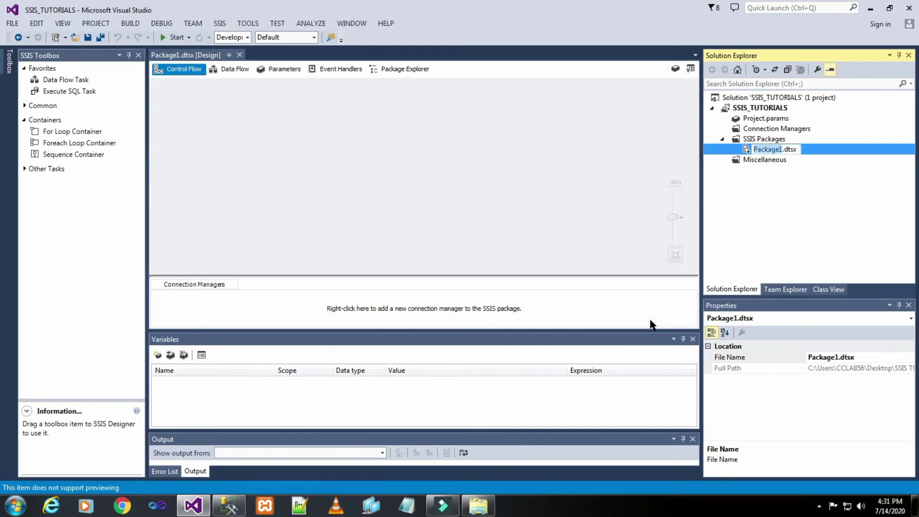
pyautogui.write('LoadExcelData')
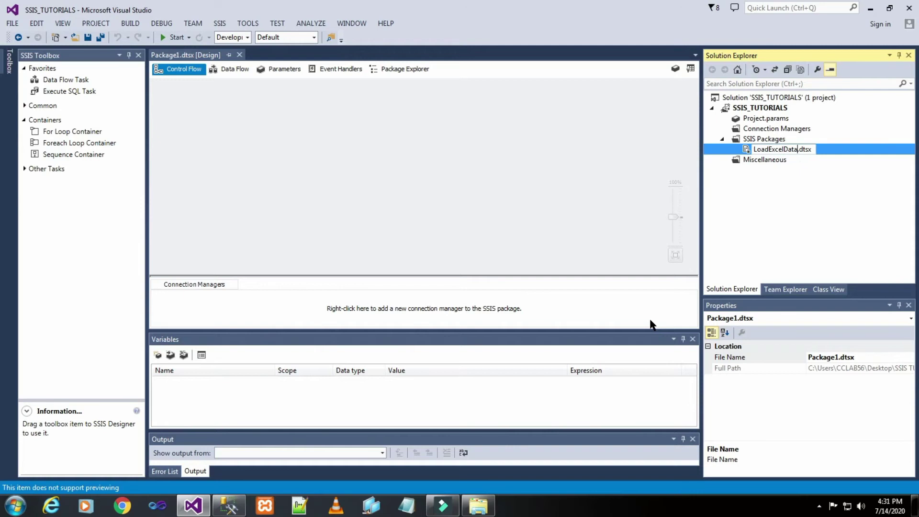
pyautogui.write('FromSQLServer')
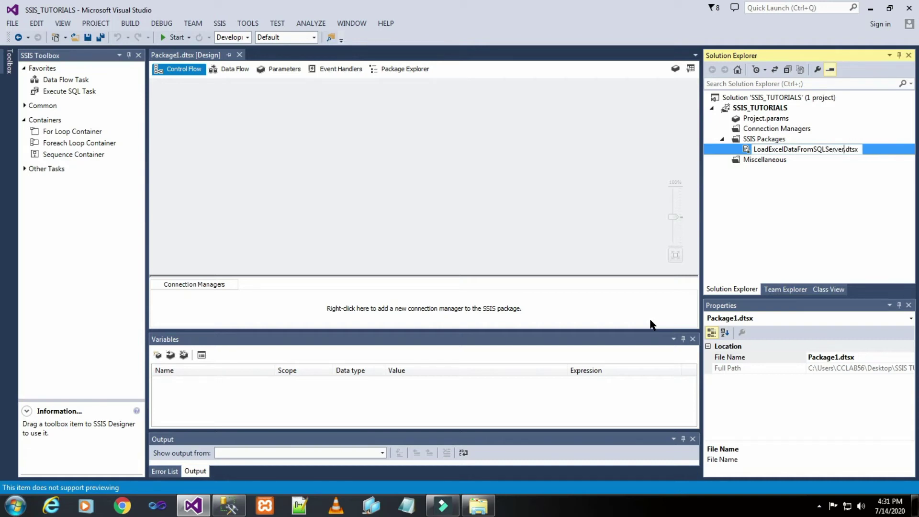
pyautogui.write('Table')
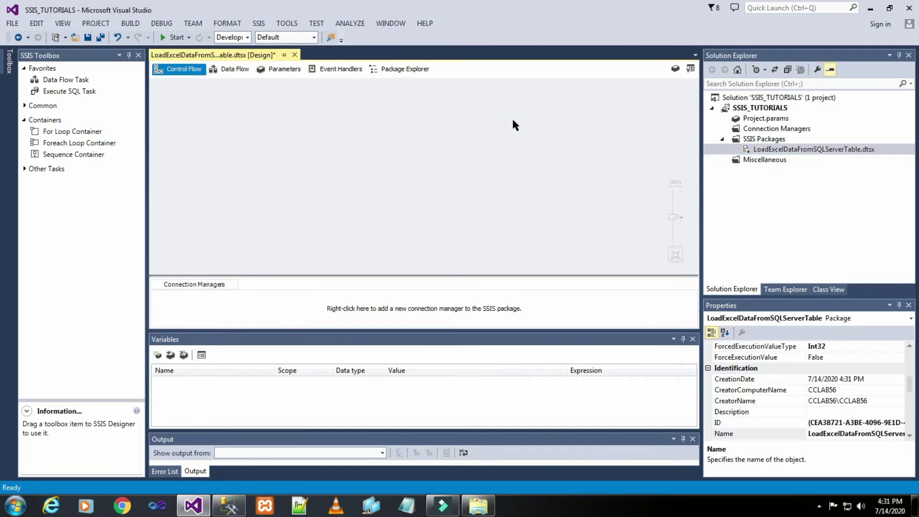
# Step: Add a Data Flow Task to the package's control flow and open it for editing
pyautogui.click(845, 150)
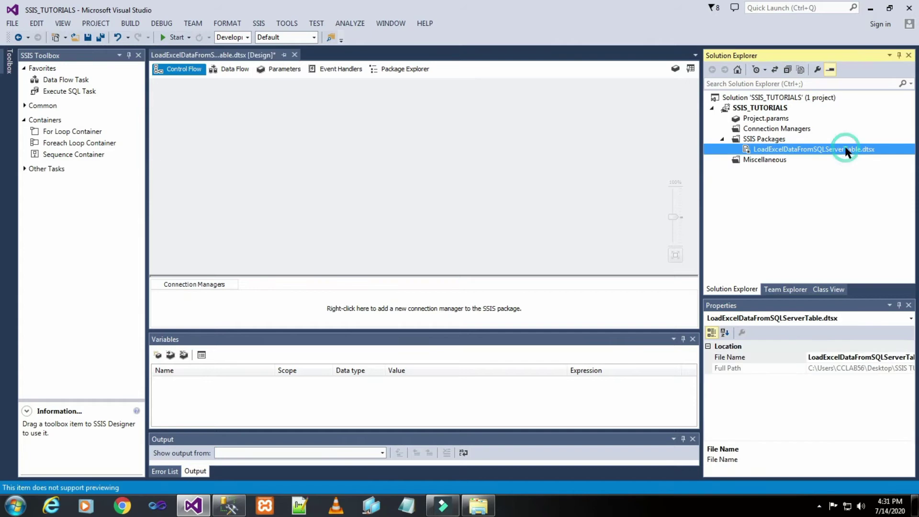
pyautogui.click(339, 149)
pyautogui.moveTo(67, 80); pyautogui.dragTo(343, 153)
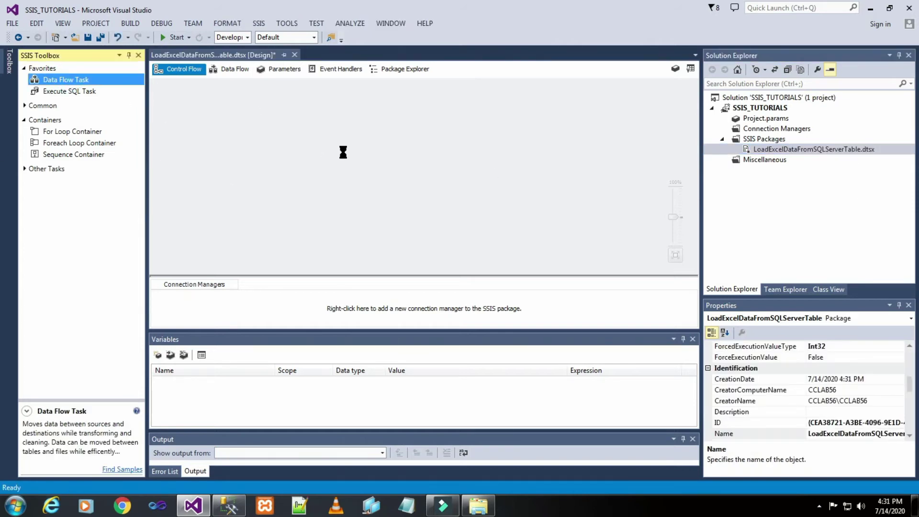
pyautogui.click(544, 143)
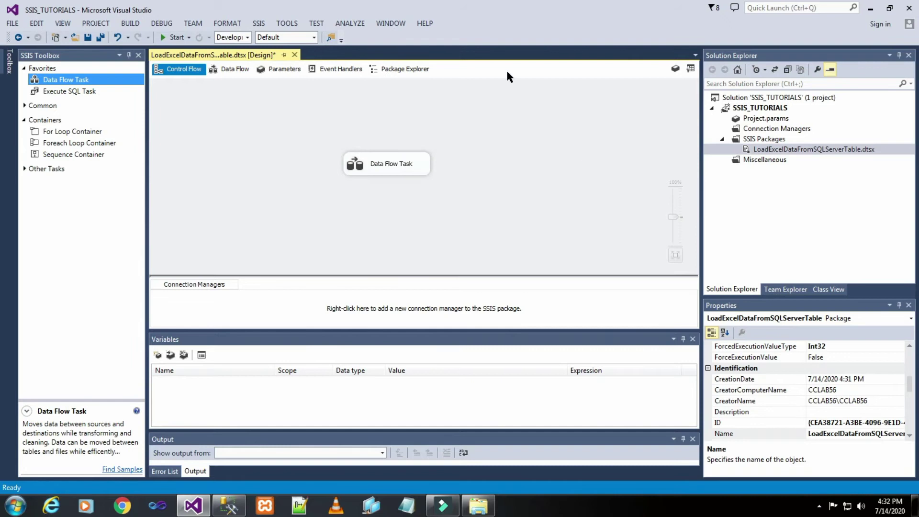
pyautogui.doubleClick(405, 165)
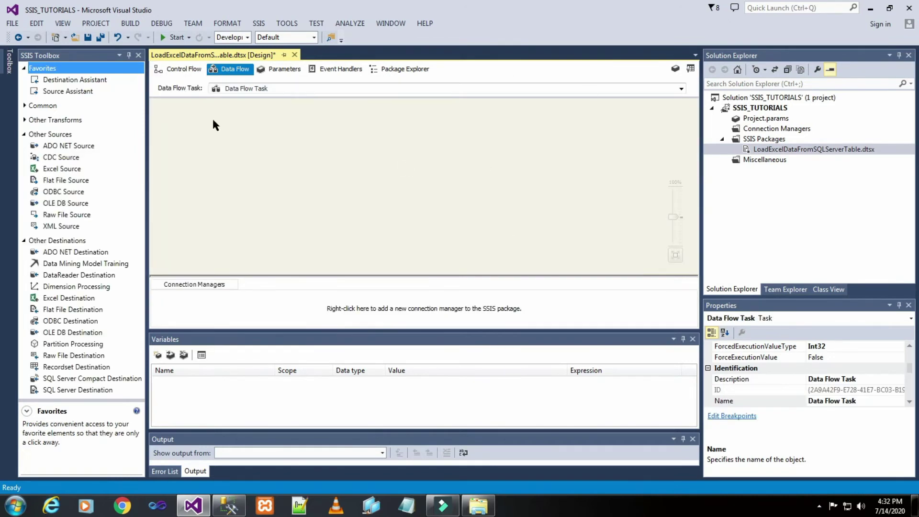
# Step: Add an OLE DB Source near the upper middle of the data flow
pyautogui.click(24, 240)
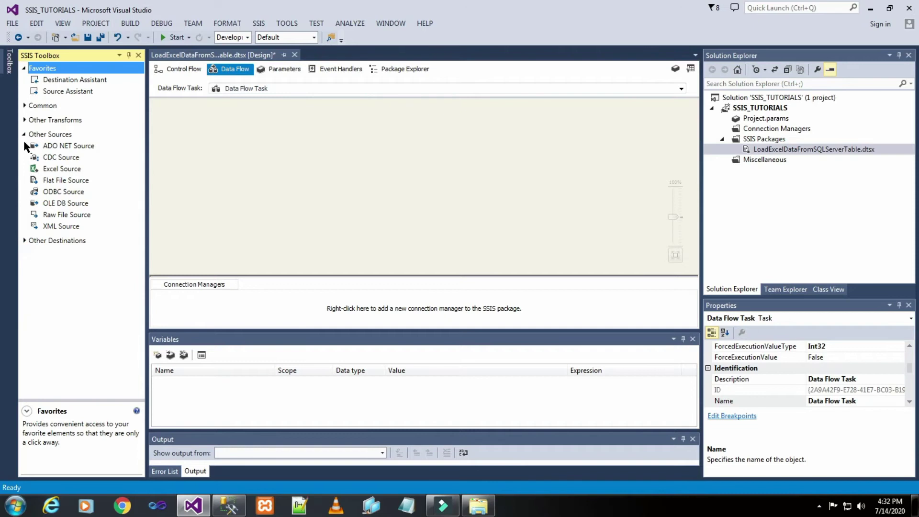
pyautogui.click(61, 136)
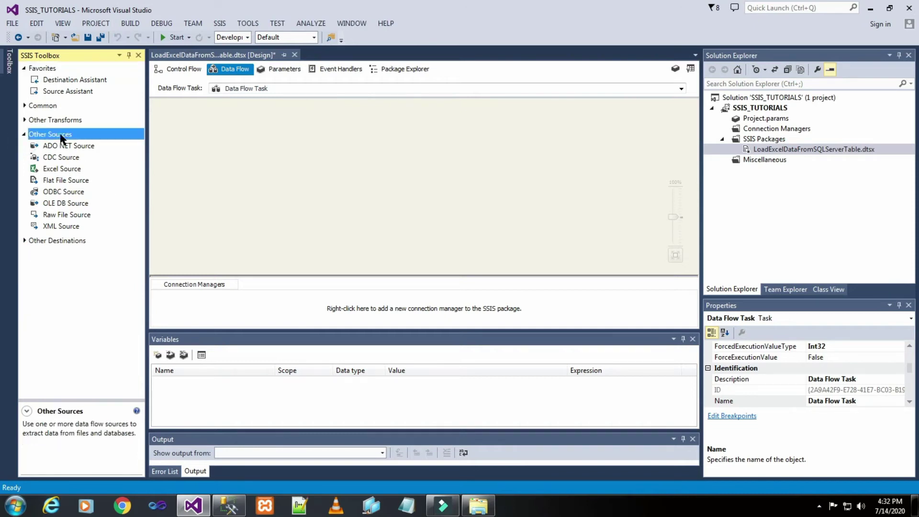
pyautogui.moveTo(72, 204); pyautogui.dragTo(386, 120)
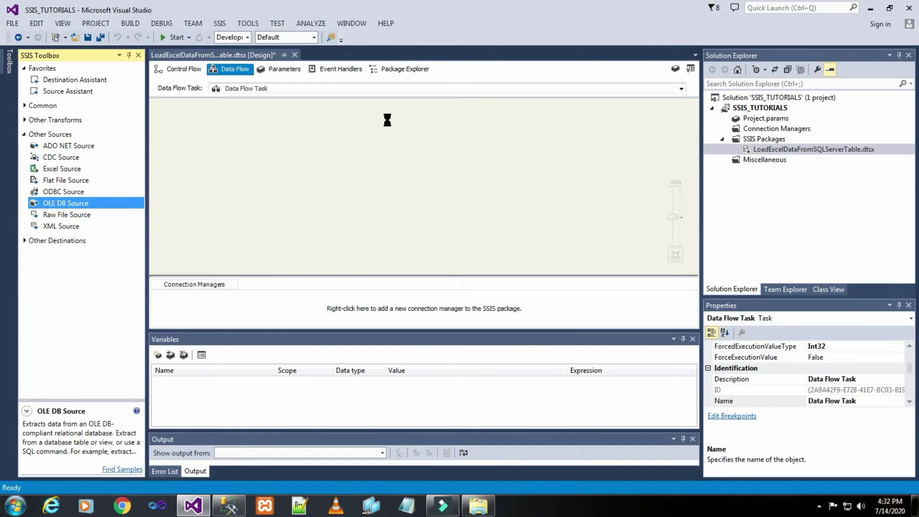
pyautogui.click(574, 140)
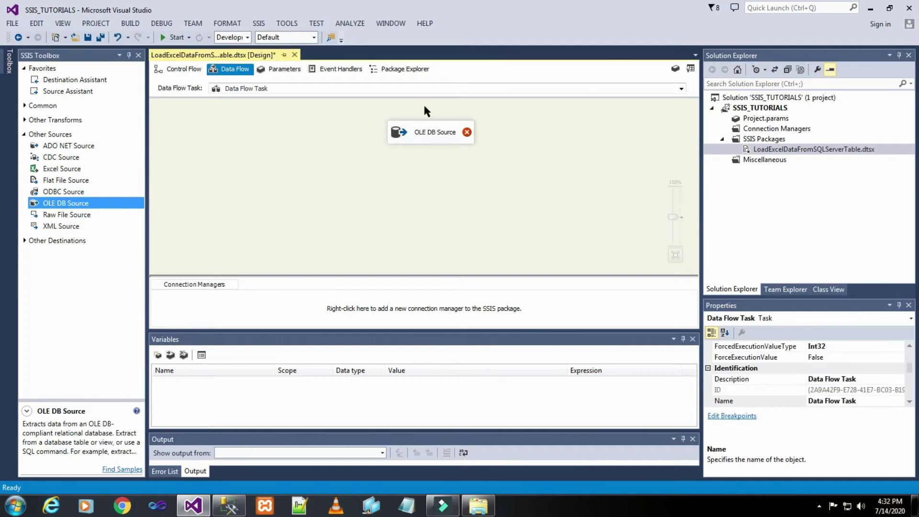
# Step: Add a Data Conversion transformation below the OLE DB Source and connect the source's regular output to it
pyautogui.click(24, 105)
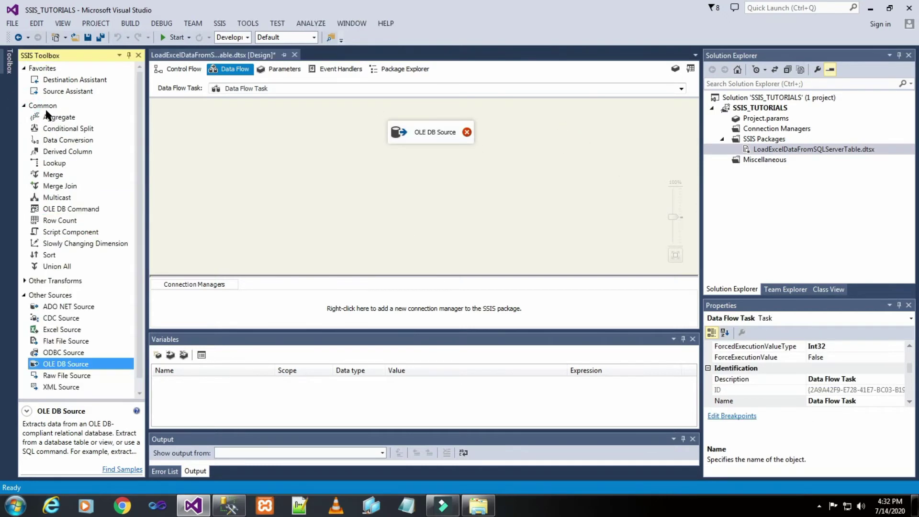
pyautogui.click(47, 106)
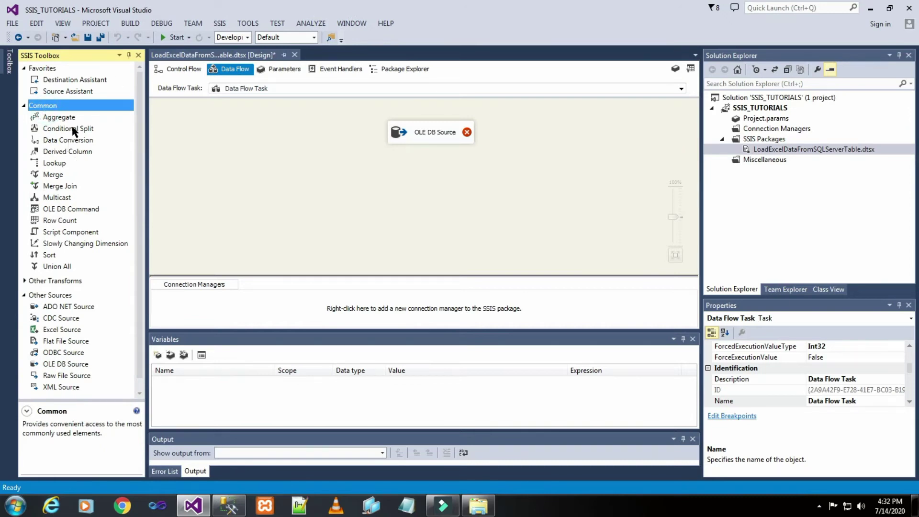
pyautogui.moveTo(73, 140); pyautogui.dragTo(392, 170)
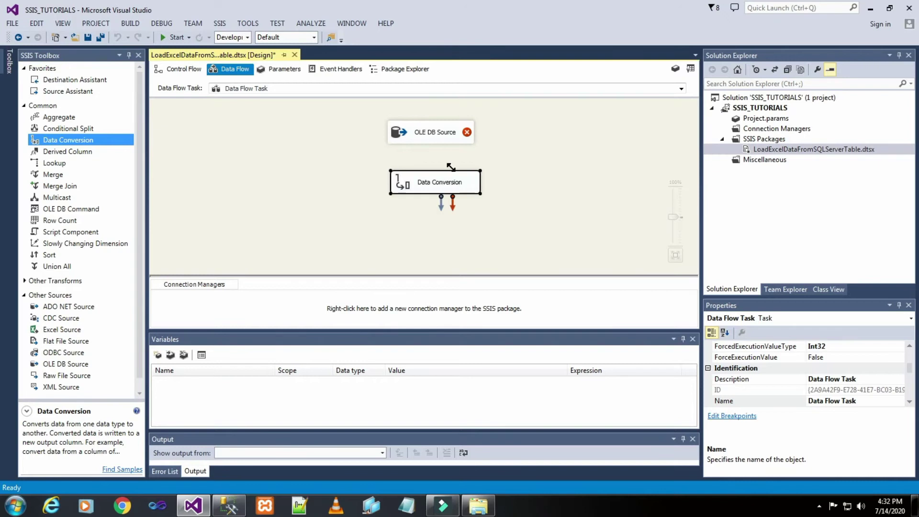
pyautogui.click(419, 141)
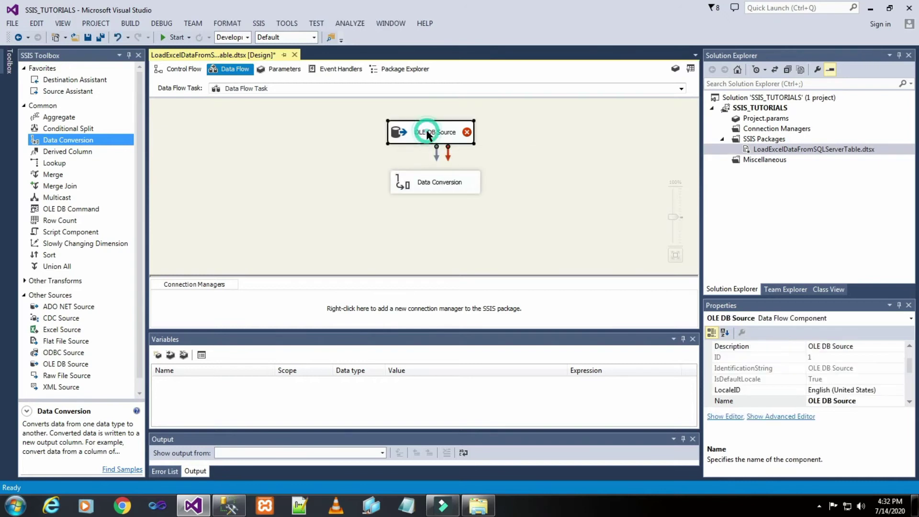
pyautogui.moveTo(436, 160); pyautogui.dragTo(428, 181)
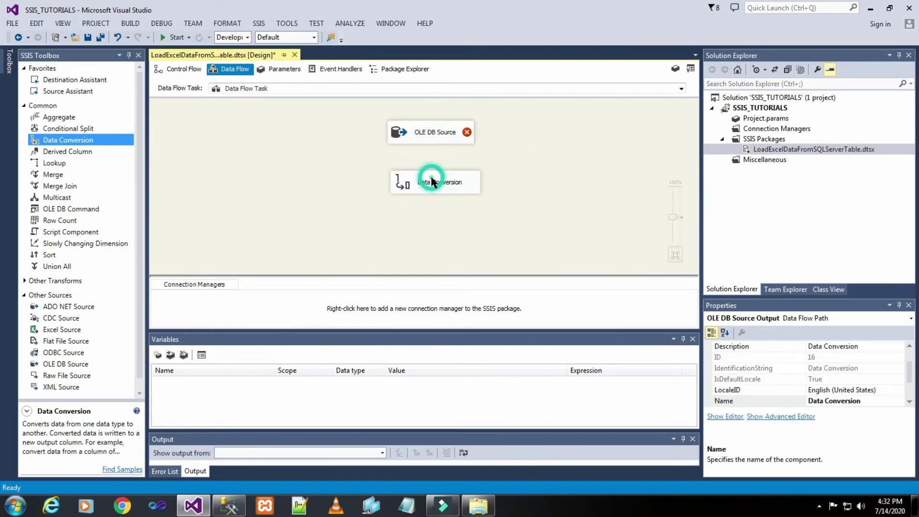
pyautogui.click(536, 184)
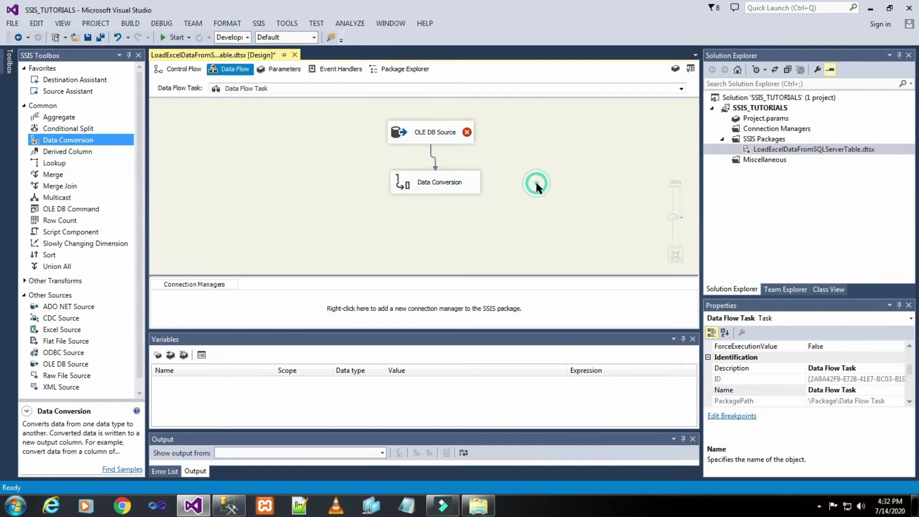
# Step: Start a new OLE DB connection for the OLE DB Source and set its server name to CCLAB56\SQL2014
pyautogui.doubleClick(440, 137)
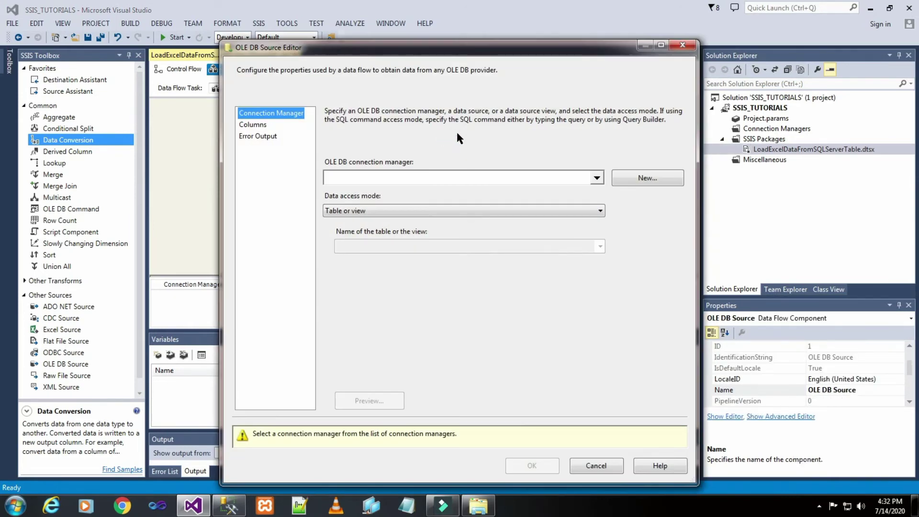
pyautogui.click(650, 179)
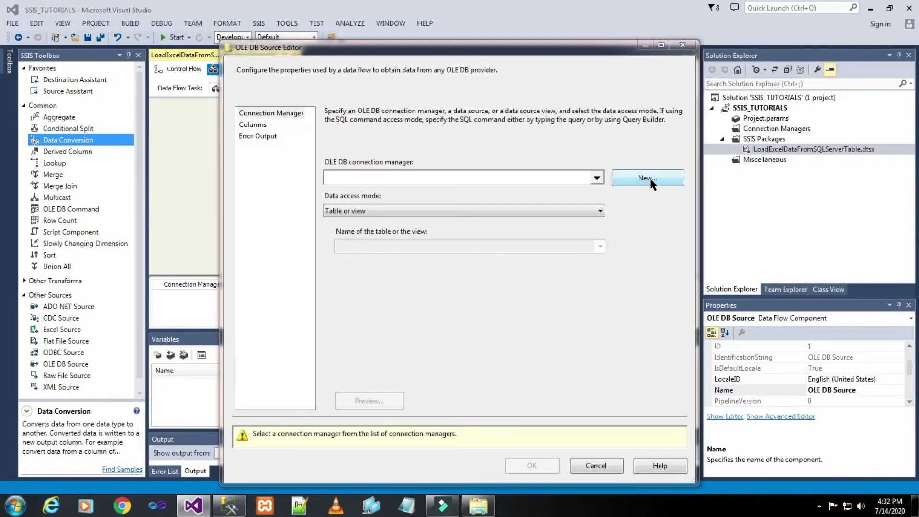
pyautogui.click(613, 376)
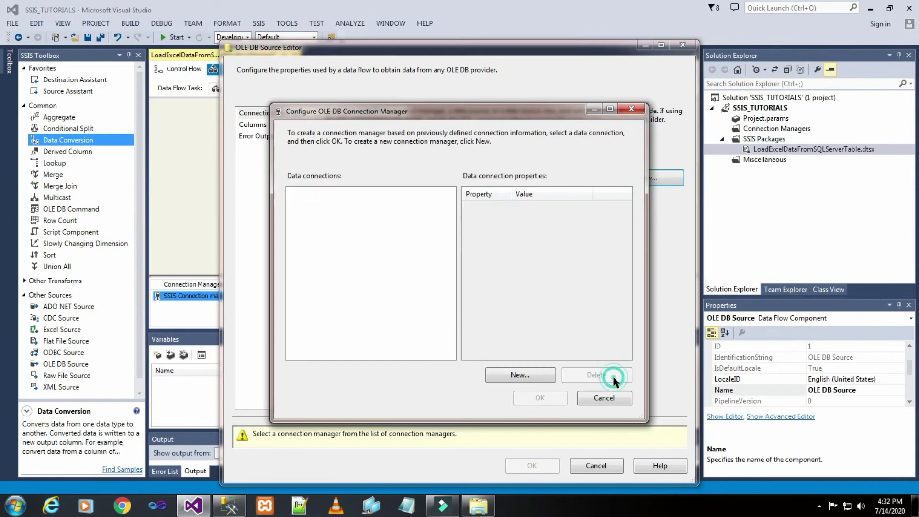
pyautogui.click(545, 376)
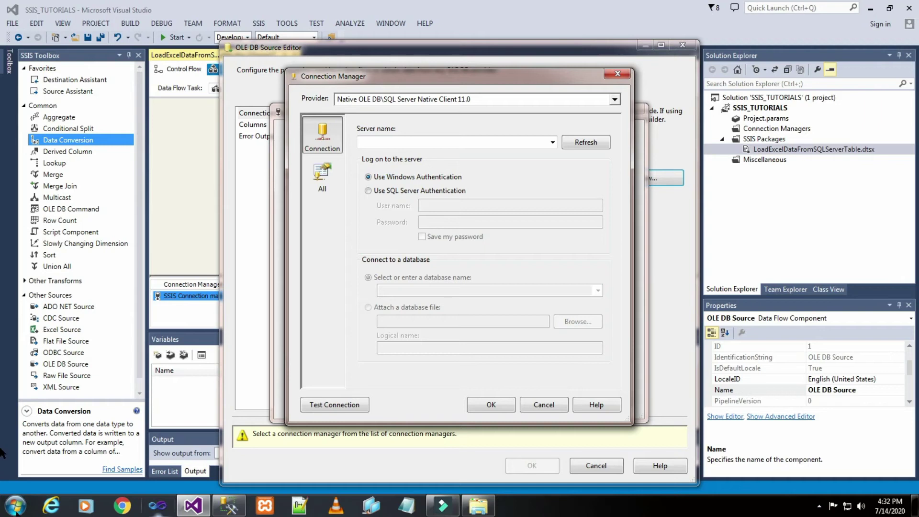
pyautogui.click(551, 142)
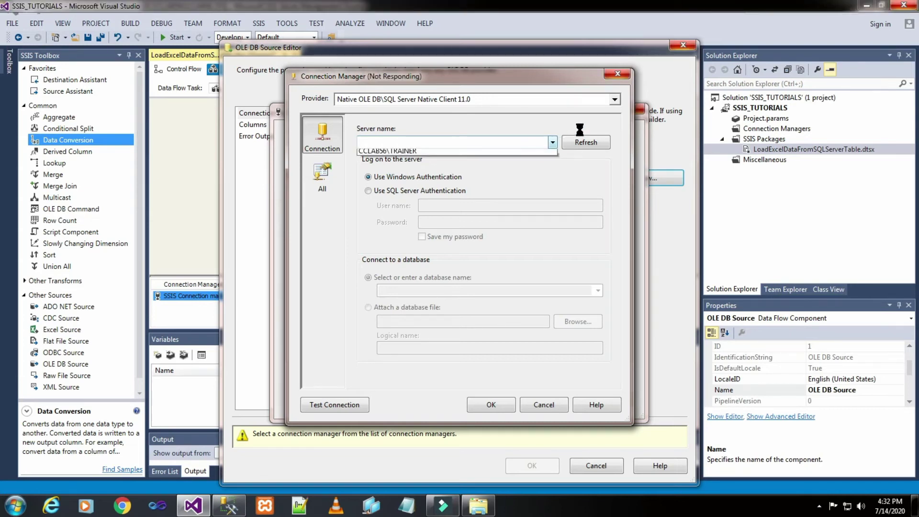
pyautogui.click(552, 142)
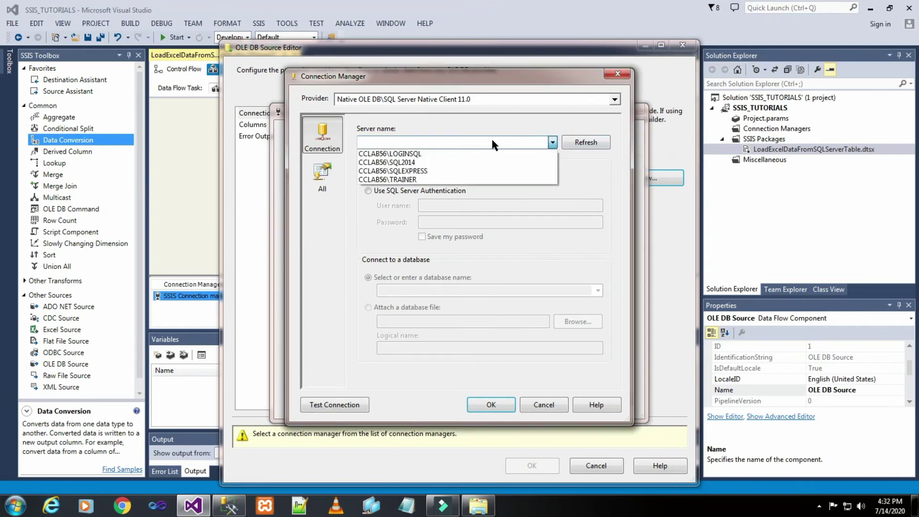
pyautogui.click(415, 162)
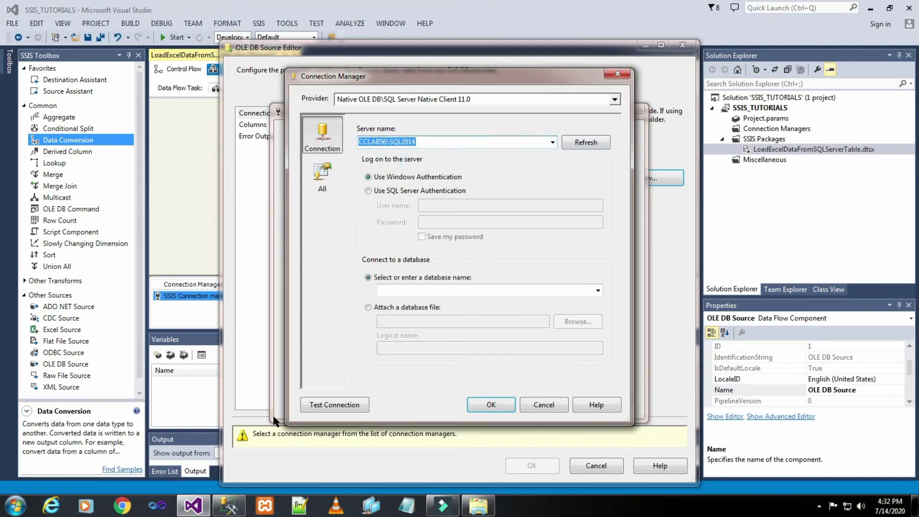
# Step: Check the server name in SQL Server Management Studio and select TRAINER as the database of the new connection in Visual Studio
pyautogui.click(228, 505)
pyautogui.click(72, 89)
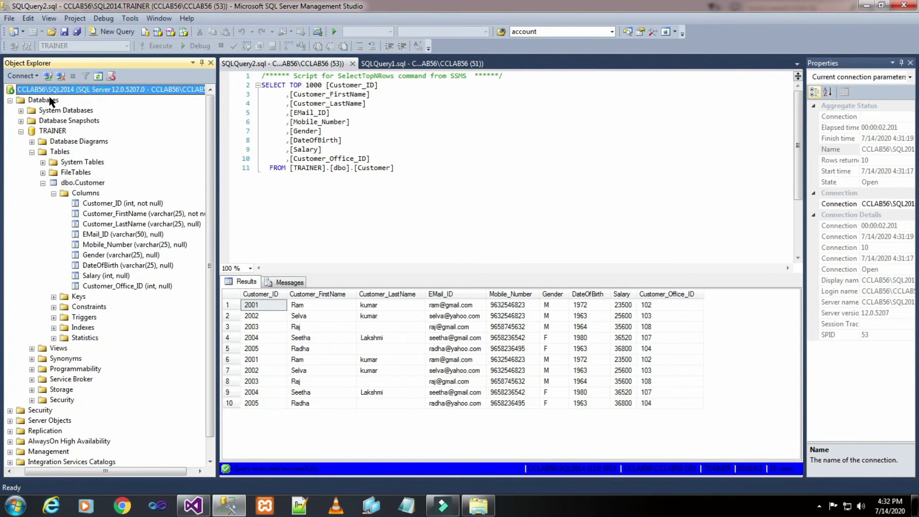
pyautogui.click(193, 506)
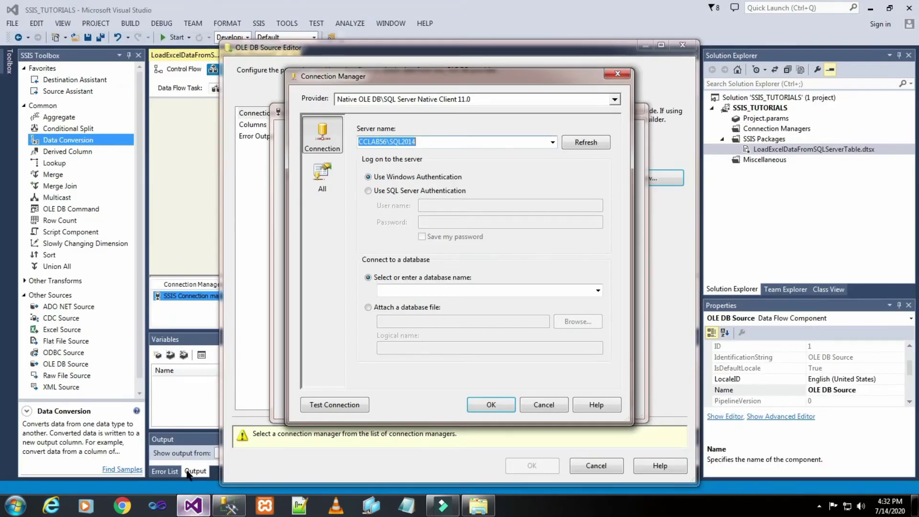
pyautogui.click(597, 291)
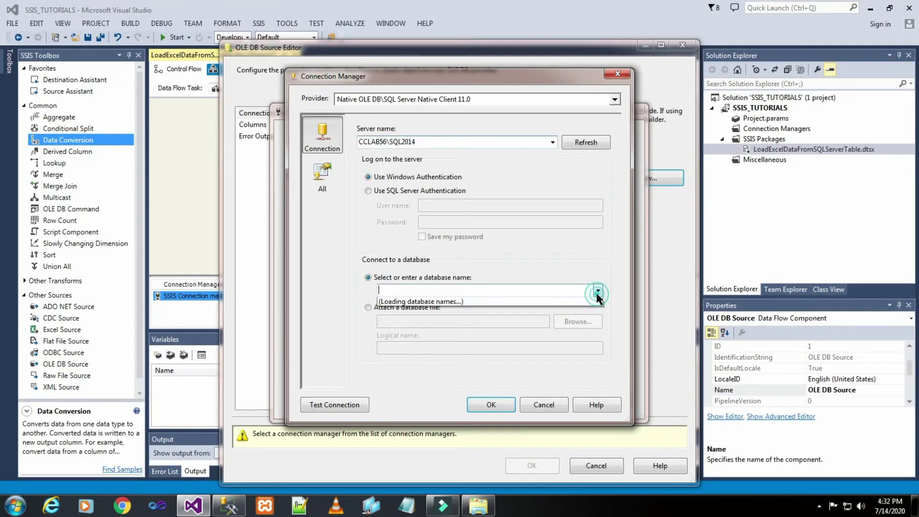
pyautogui.click(422, 338)
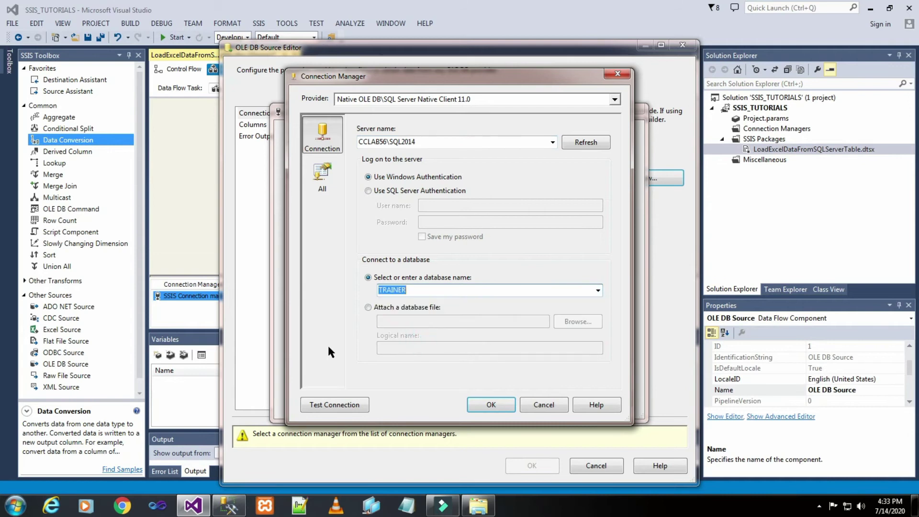
# Step: Check the TRAINER database in SQL Server Management Studio, then test the connection in Visual Studio and accept it for the OLE DB Source
pyautogui.click(229, 505)
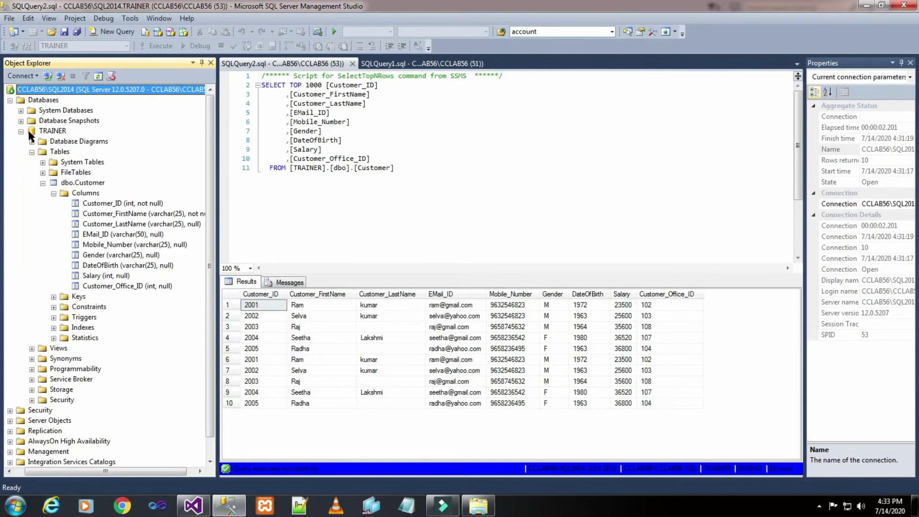
pyautogui.click(62, 132)
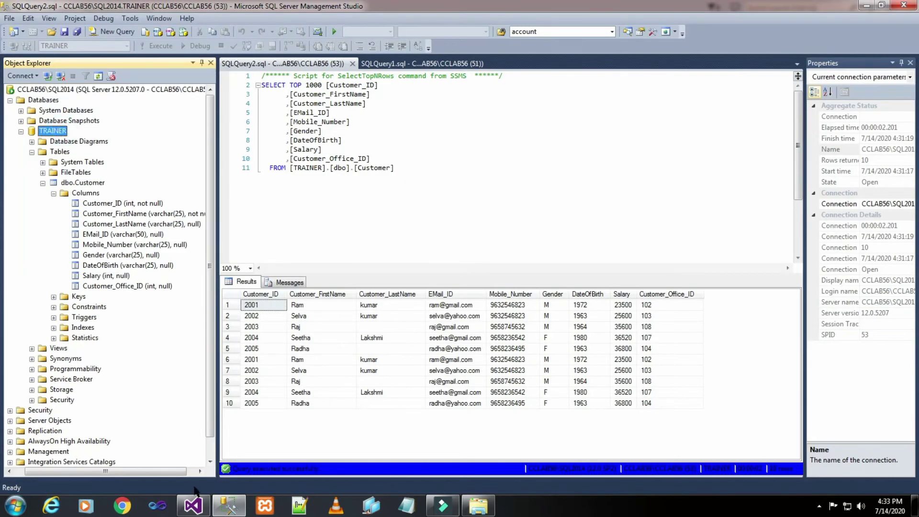
pyautogui.click(192, 505)
pyautogui.click(356, 405)
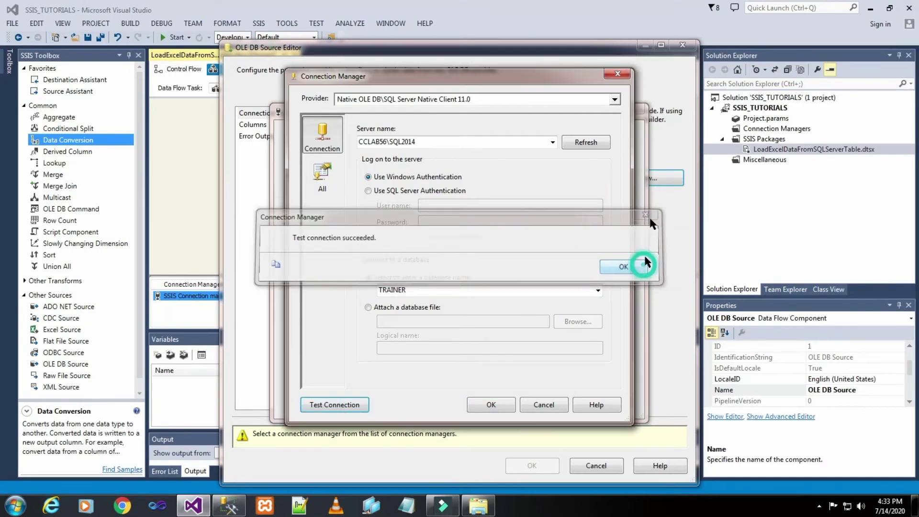
pyautogui.click(642, 263)
pyautogui.click(499, 405)
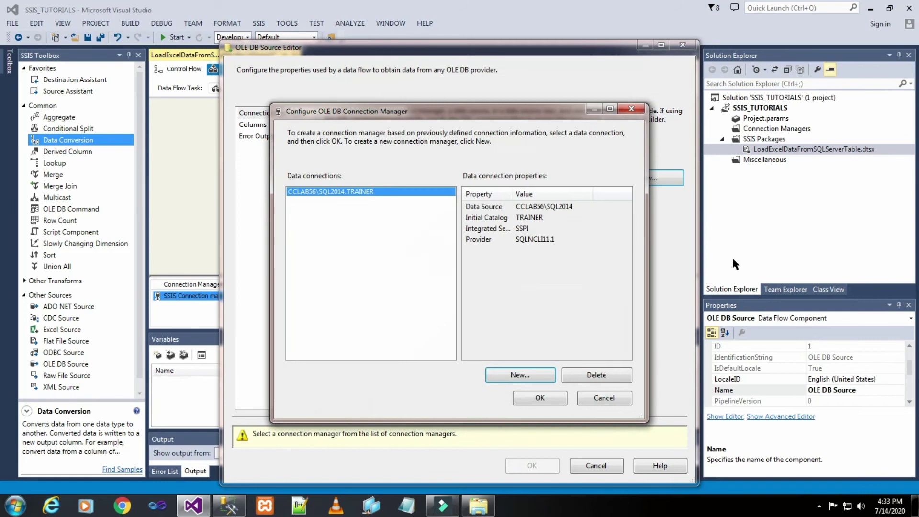
pyautogui.click(564, 393)
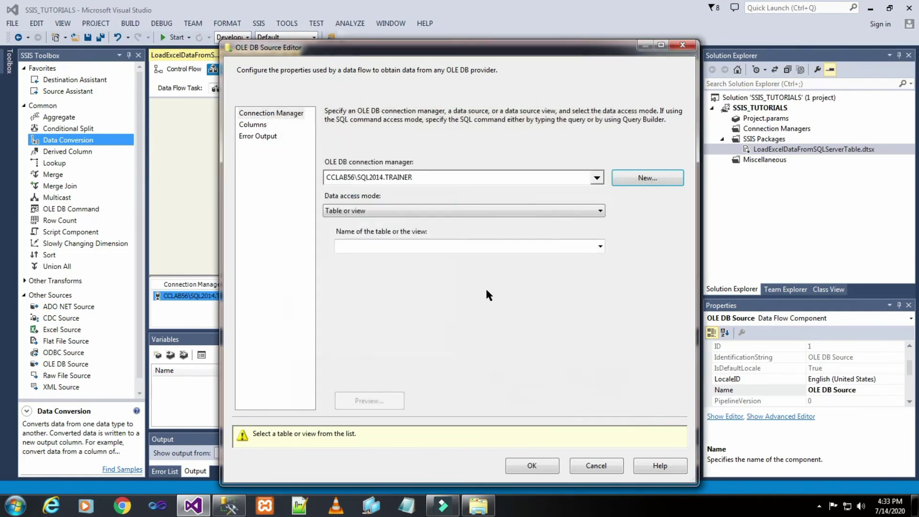
# Step: Select [dbo].[Customer] as the OLE DB Source's table and check that table in SQL Server Management Studio's object tree
pyautogui.click(599, 246)
pyautogui.click(409, 259)
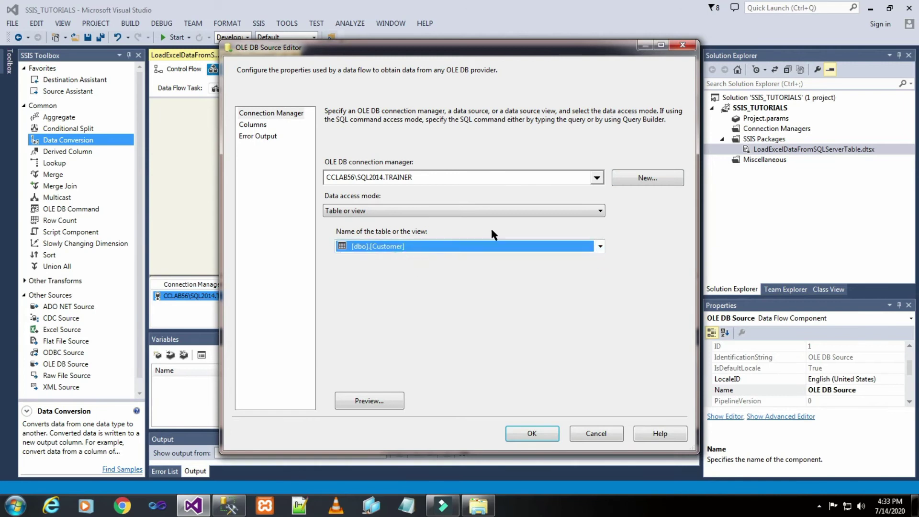
pyautogui.click(228, 506)
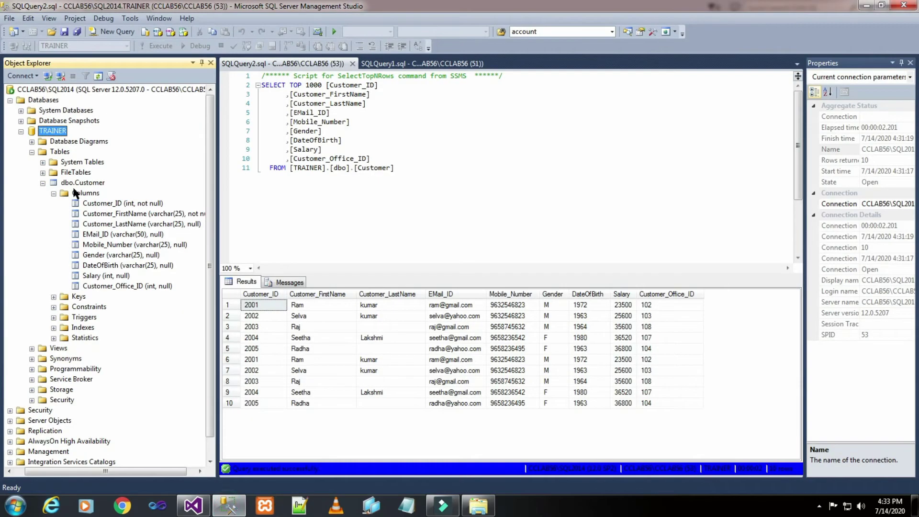
pyautogui.click(76, 185)
pyautogui.click(202, 509)
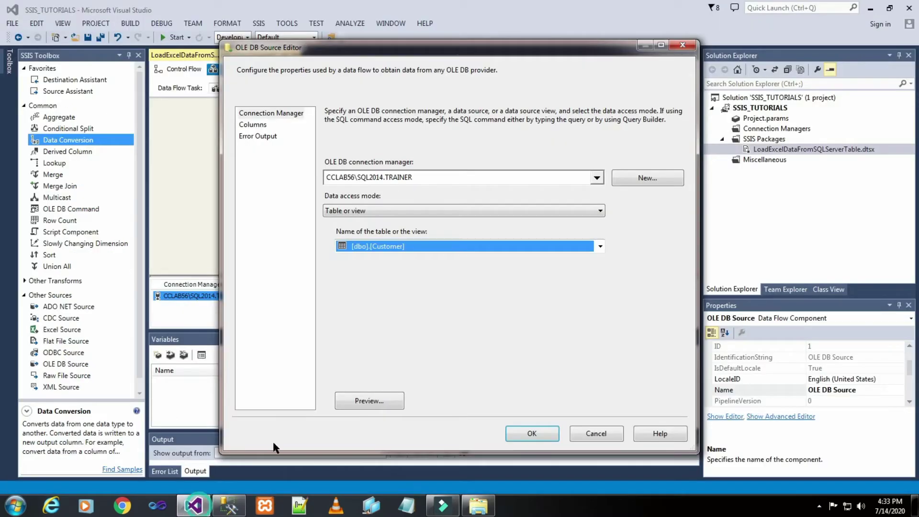
# Step: Review the OLE DB Source's column mappings and error output settings, and accept the source configuration
pyautogui.click(265, 126)
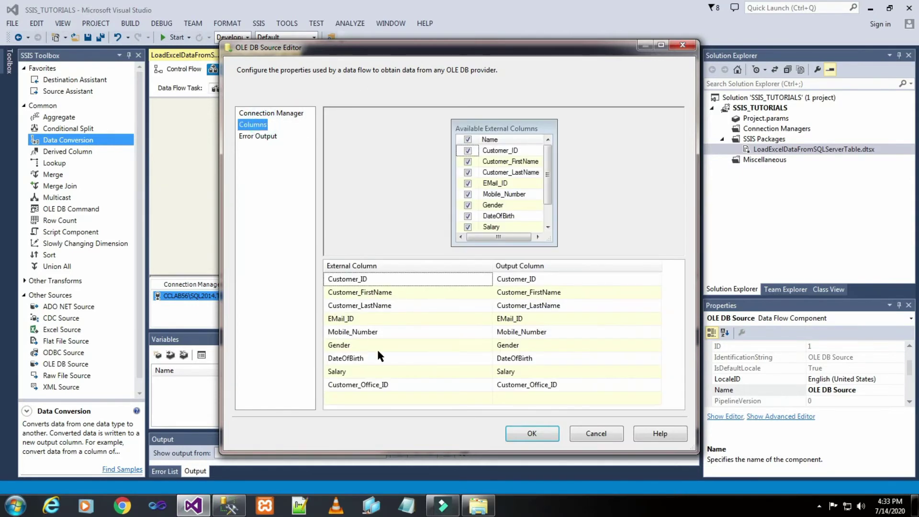
pyautogui.click(258, 138)
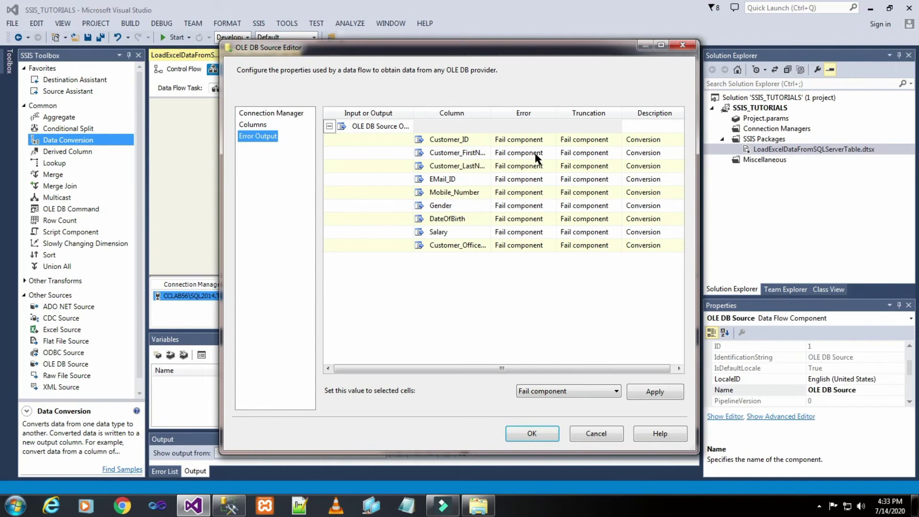
pyautogui.click(538, 432)
pyautogui.click(578, 188)
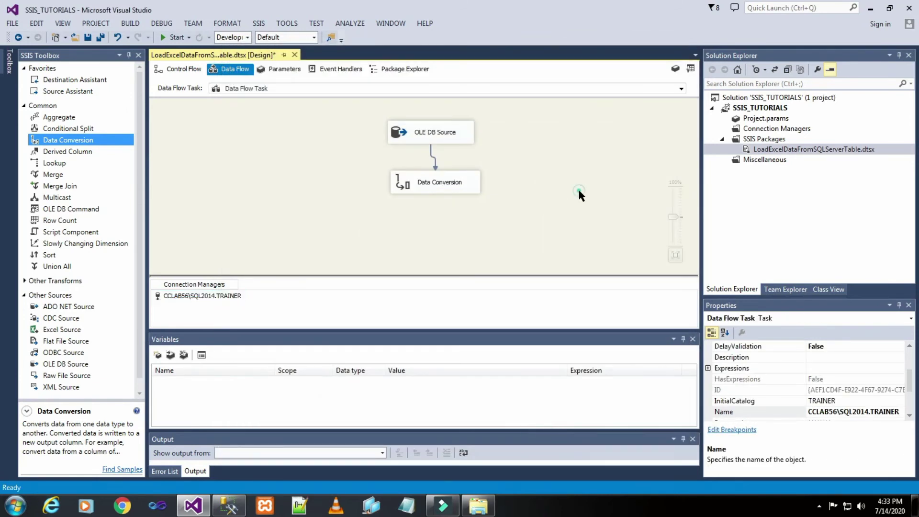
# Step: Open the Data Conversion transformation for editing, include all available input columns and widen the data type column
pyautogui.doubleClick(447, 179)
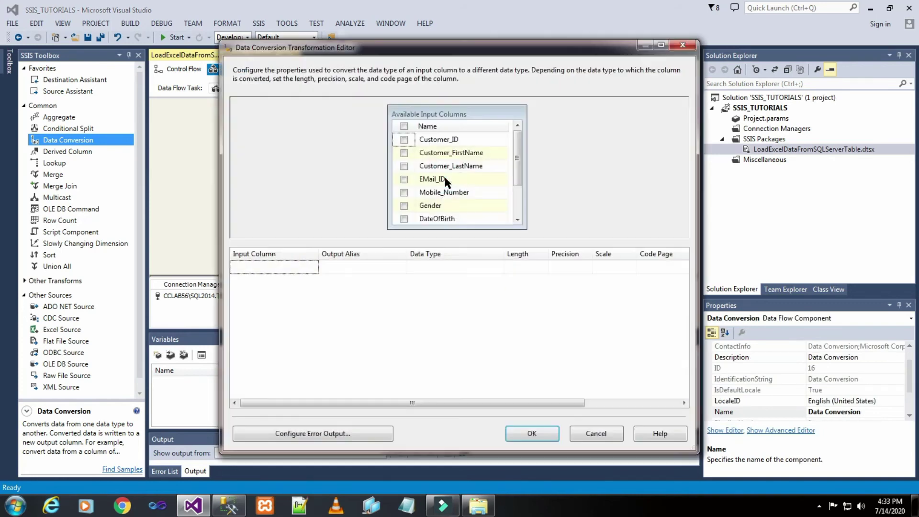
pyautogui.click(404, 125)
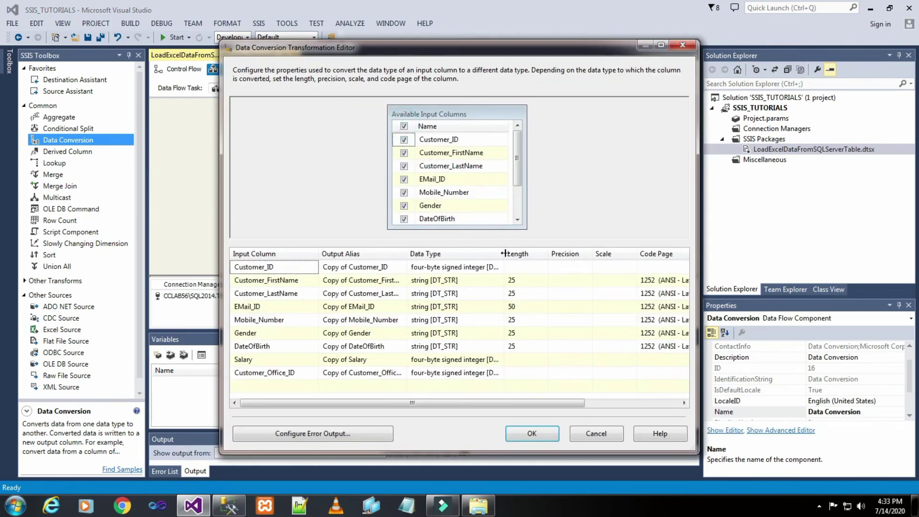
pyautogui.moveTo(506, 258); pyautogui.dragTo(521, 254)
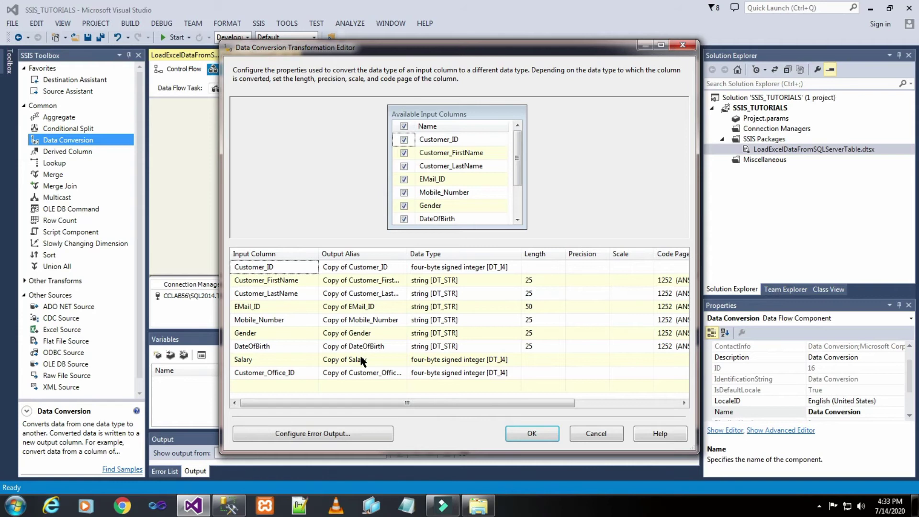
# Step: Set the data type of Customer_ID, Customer_FirstName, Customer_LastName and EMail_ID to Unicode string [DT_WSTR]
pyautogui.click(507, 269)
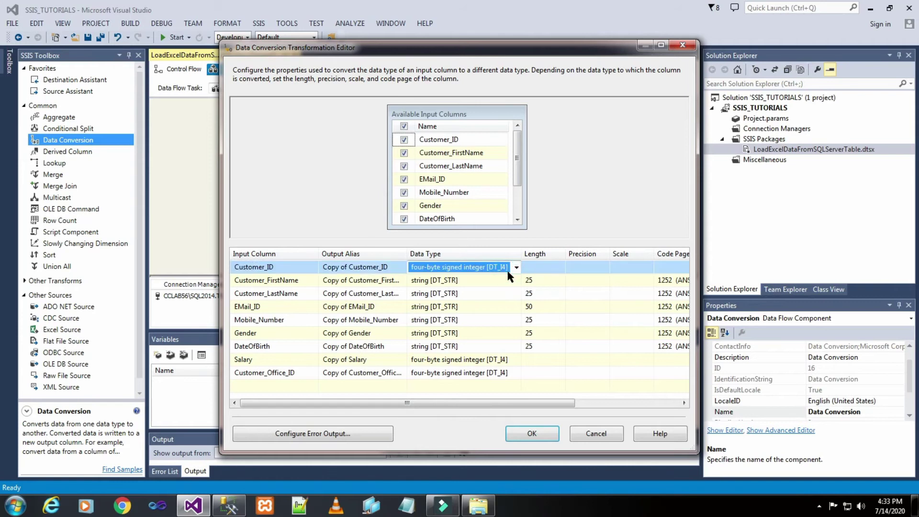
pyautogui.press('u')
pyautogui.click(516, 267)
pyautogui.click(493, 336)
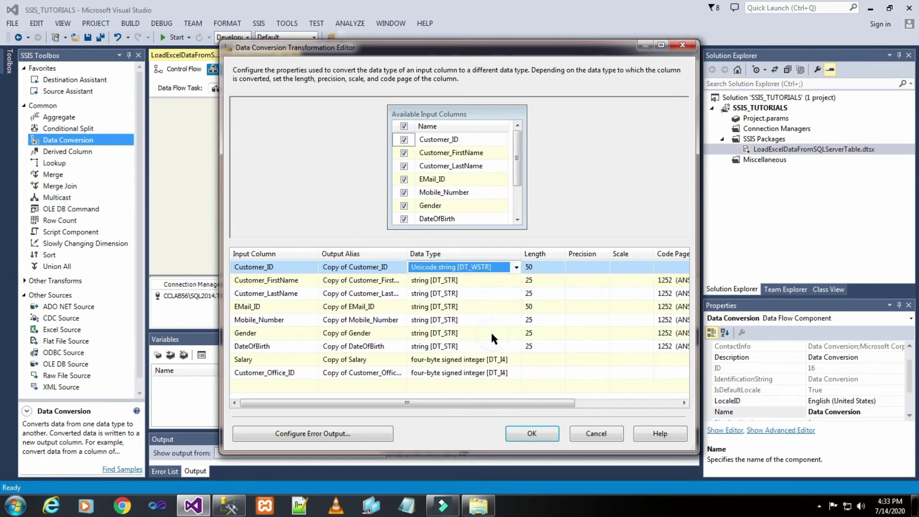
pyautogui.click(483, 283)
pyautogui.press('u')
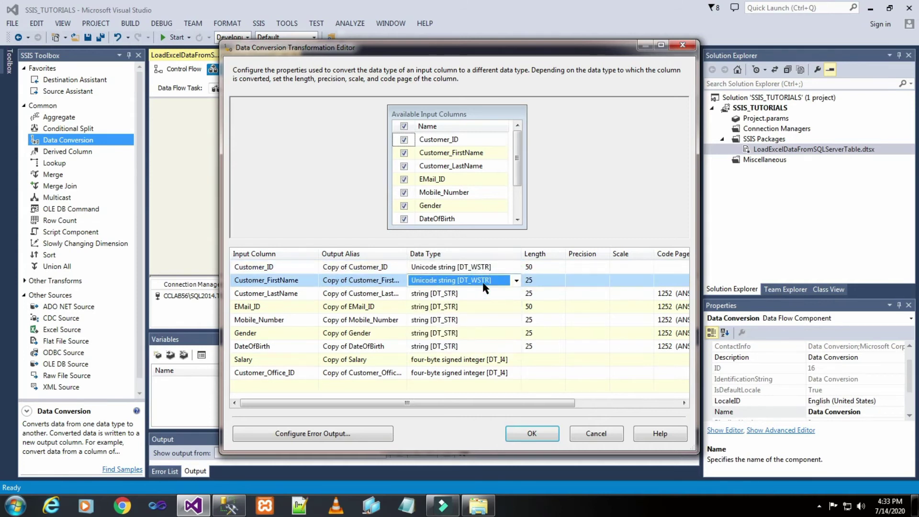
pyautogui.click(482, 291)
pyautogui.press('u')
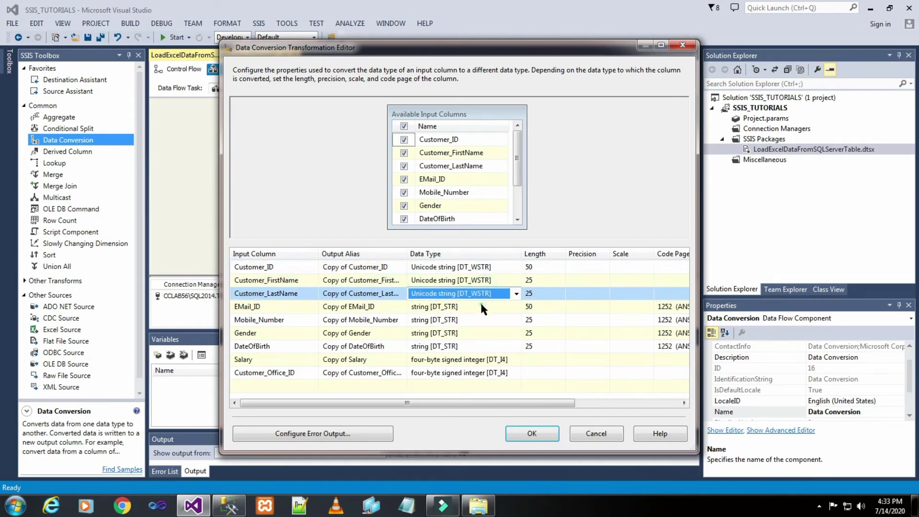
pyautogui.click(480, 304)
pyautogui.press('u')
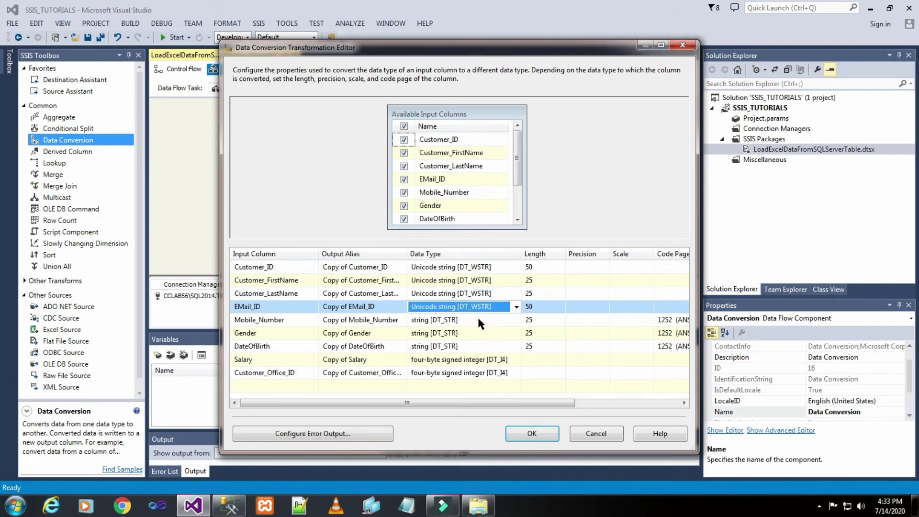
# Step: Set Mobile_Number, Gender, DateOfBirth, Salary and Customer_Office_ID to Unicode string [DT_WSTR] and accept the data conversion
pyautogui.click(477, 319)
pyautogui.press('u')
pyautogui.click(475, 333)
pyautogui.press('u')
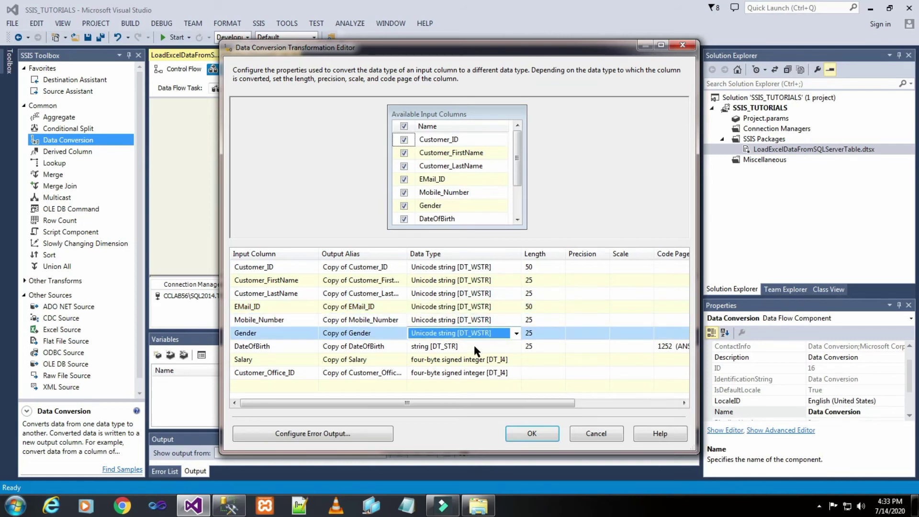
pyautogui.click(477, 347)
pyautogui.press('u')
pyautogui.click(476, 360)
pyautogui.press('u')
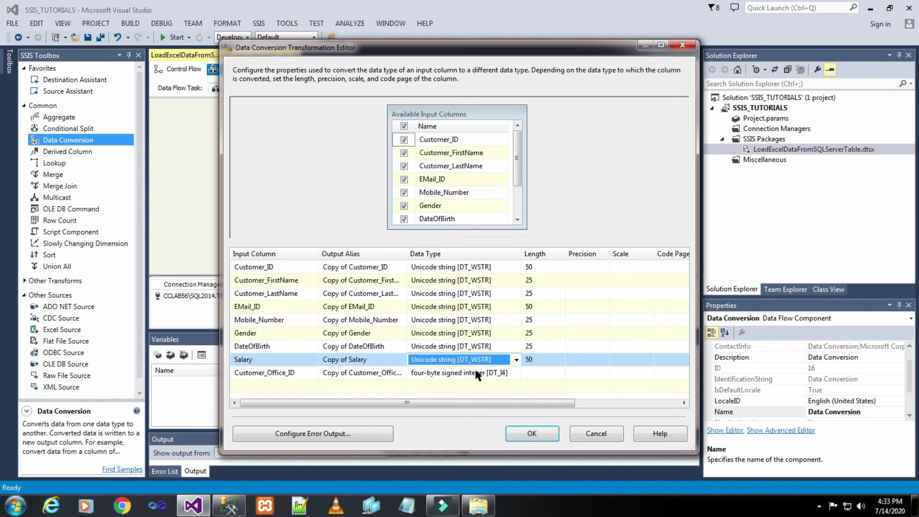
pyautogui.click(475, 373)
pyautogui.press('u')
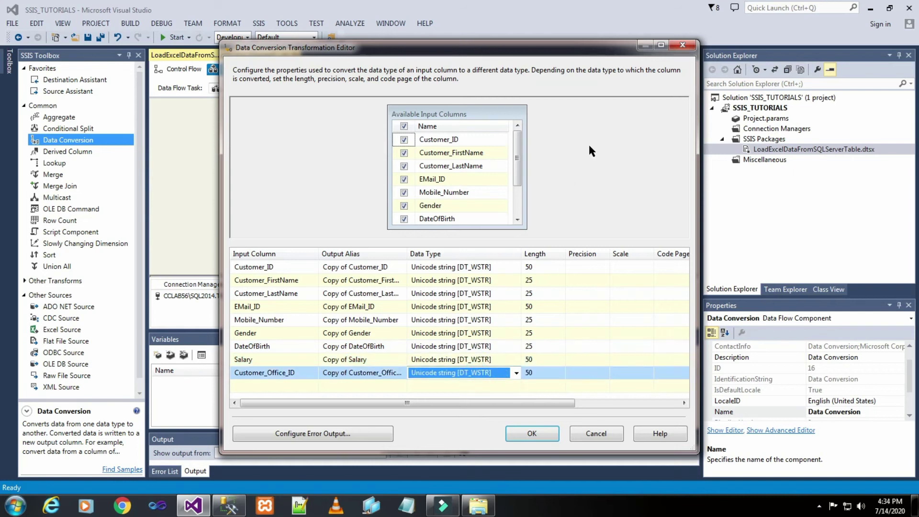
pyautogui.click(575, 184)
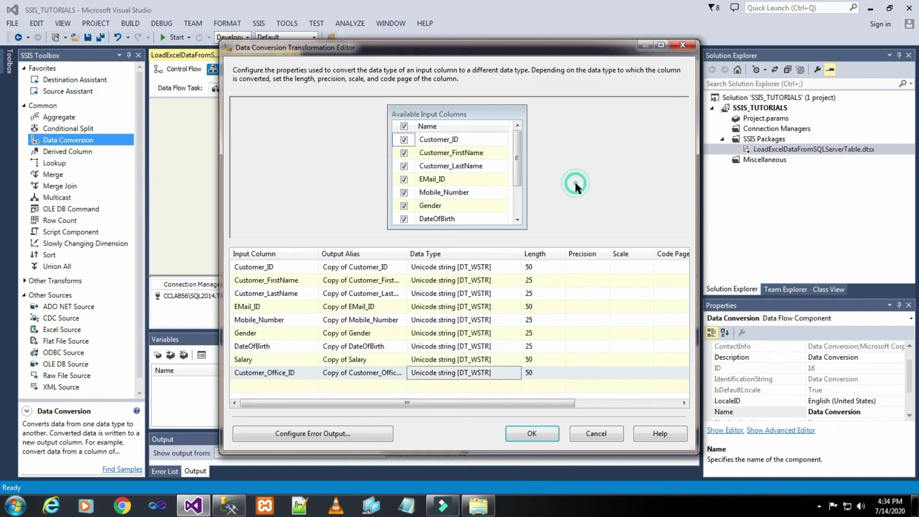
pyautogui.click(527, 433)
pyautogui.click(528, 160)
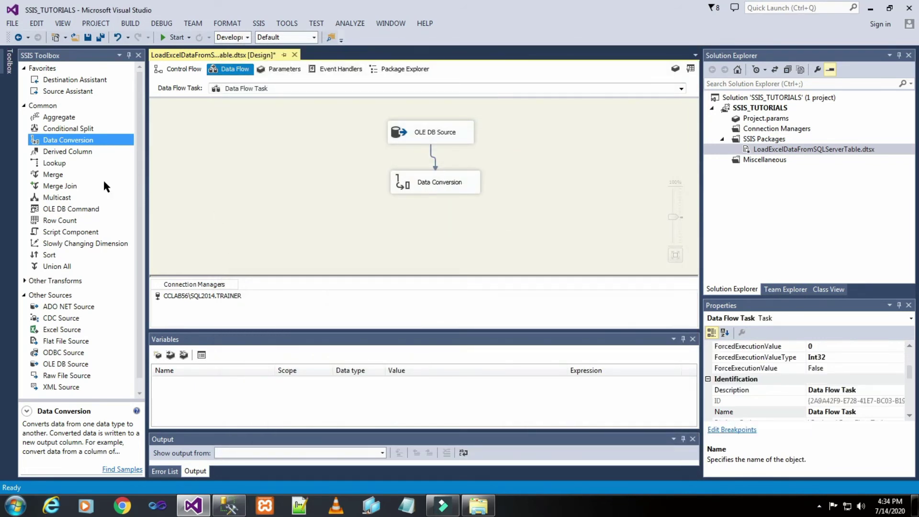
# Step: Add an Excel Destination to the data flow below the Data Conversion transformation
pyautogui.click(23, 105)
pyautogui.click(25, 134)
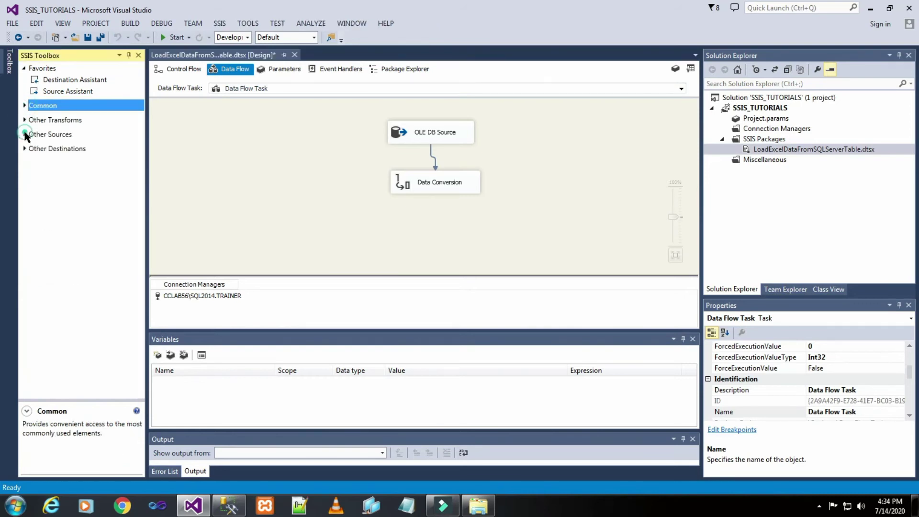
pyautogui.doubleClick(44, 147)
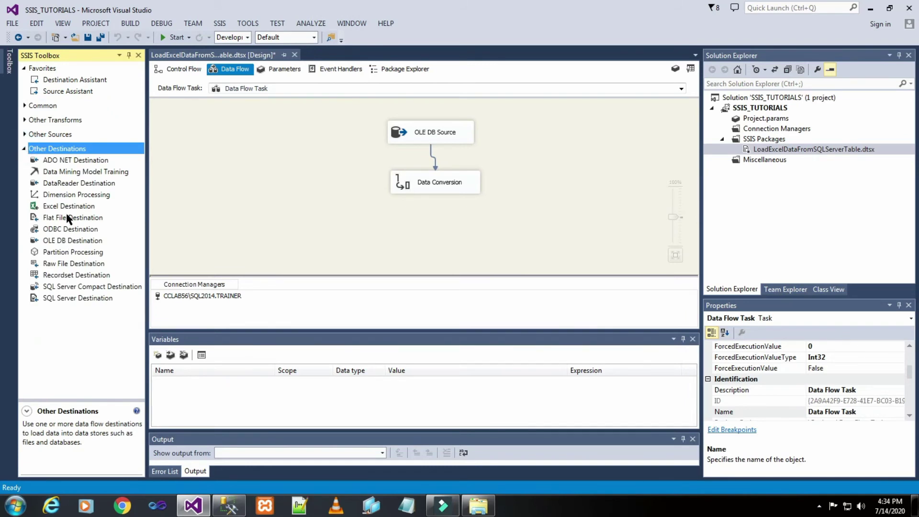
pyautogui.moveTo(64, 209); pyautogui.dragTo(152, 216)
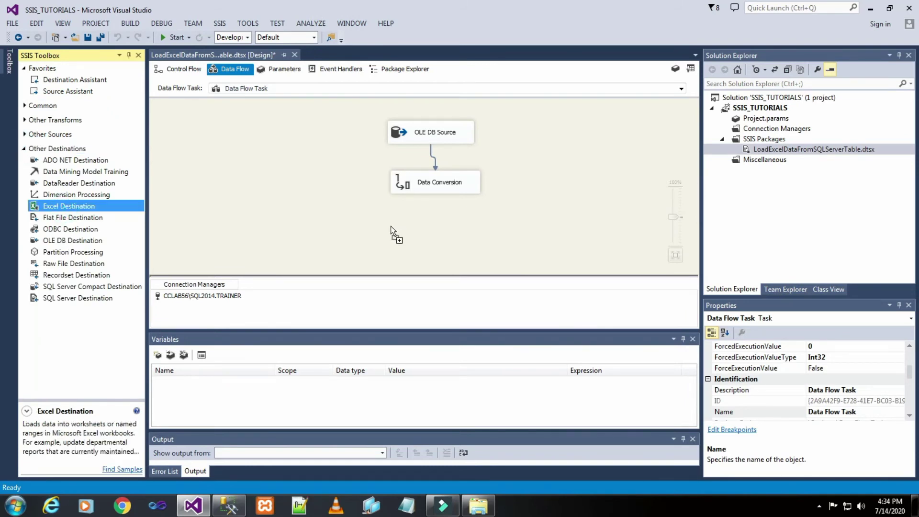
pyautogui.moveTo(390, 226); pyautogui.dragTo(392, 227)
pyautogui.click(547, 195)
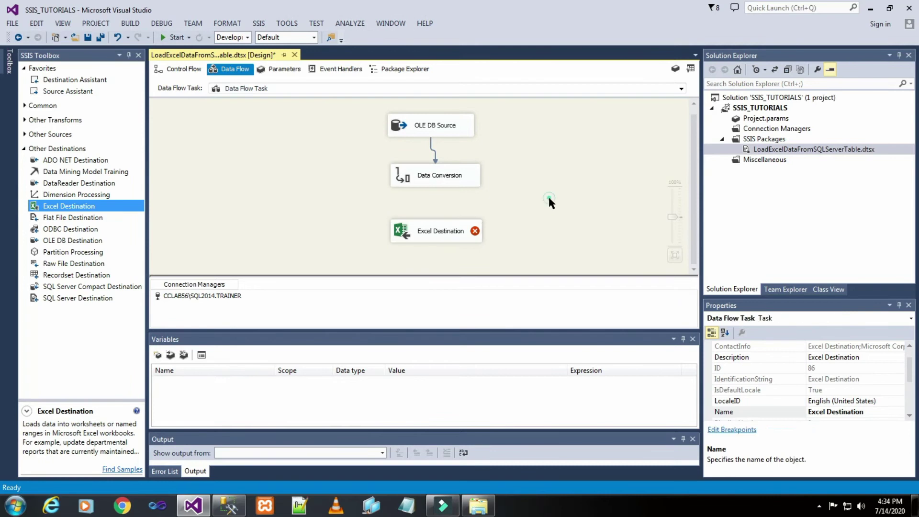
# Step: Connect the Data Conversion transformation's output to the Excel Destination
pyautogui.click(420, 185)
pyautogui.moveTo(438, 220); pyautogui.dragTo(439, 228)
pyautogui.click(571, 201)
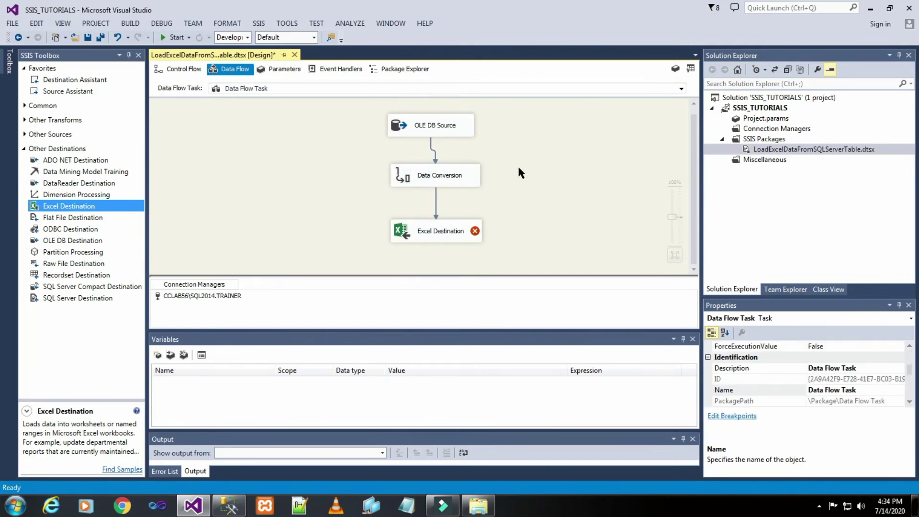
# Step: Start a new Excel connection for the Excel Destination and browse to the SSIS OUTPUT folder on the Desktop for its file
pyautogui.doubleClick(444, 237)
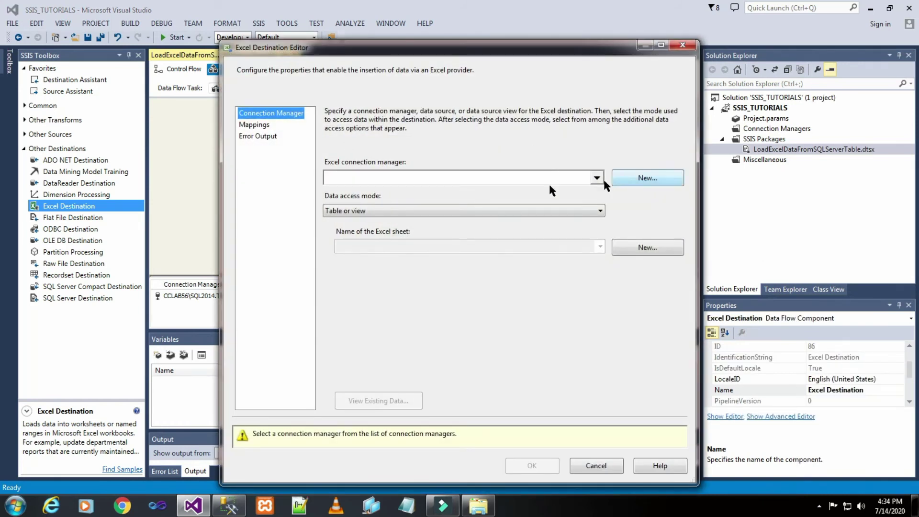
pyautogui.click(645, 181)
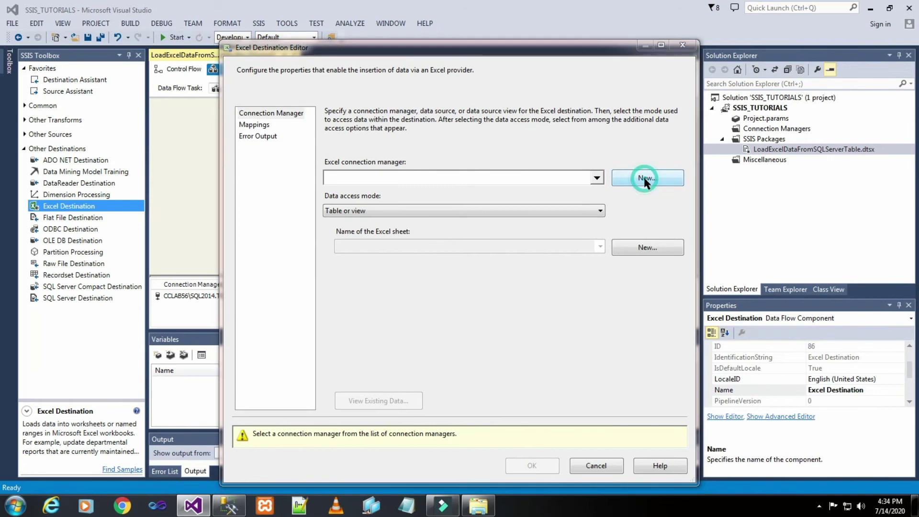
pyautogui.click(604, 228)
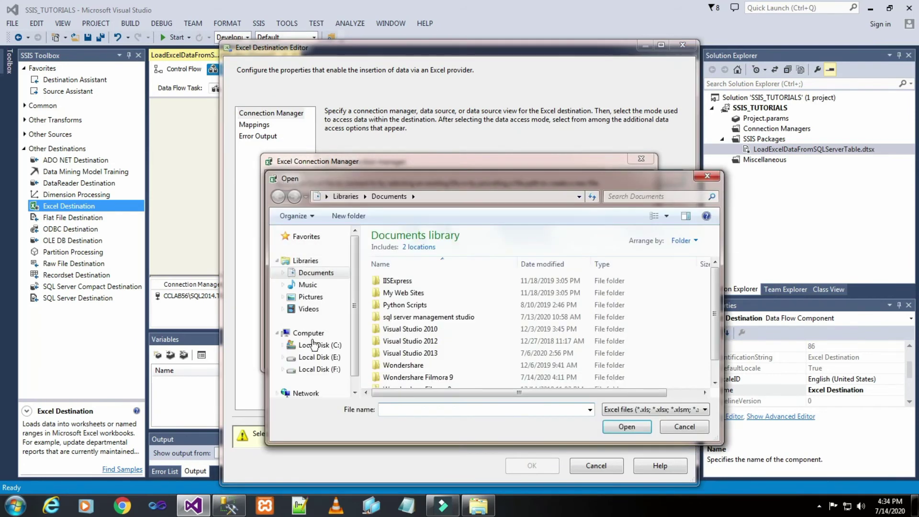
pyautogui.click(326, 347)
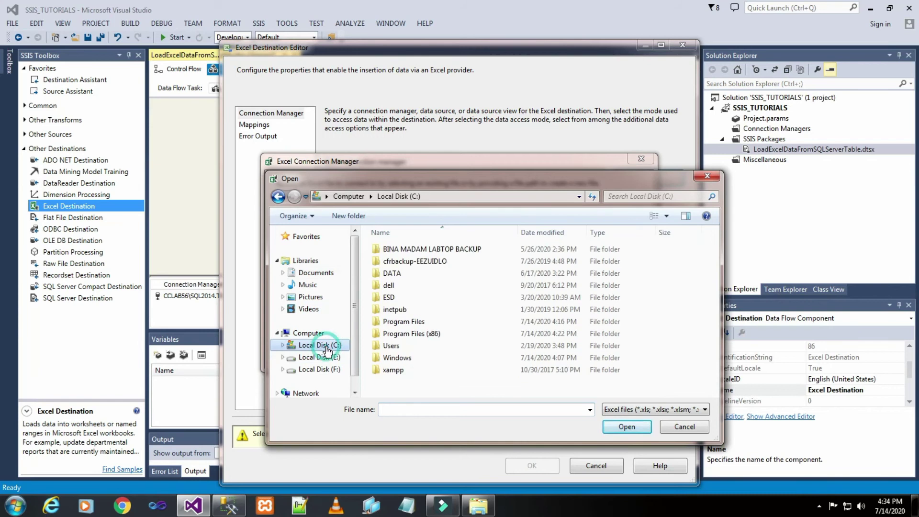
pyautogui.click(400, 346)
pyautogui.doubleClick(400, 346)
pyautogui.doubleClick(385, 248)
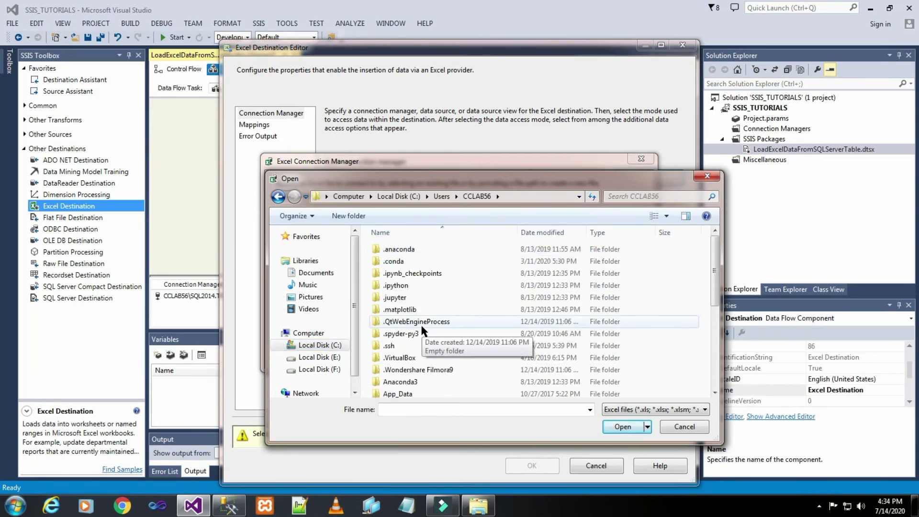
pyautogui.scroll(-4, 420, 323)
pyautogui.doubleClick(420, 260)
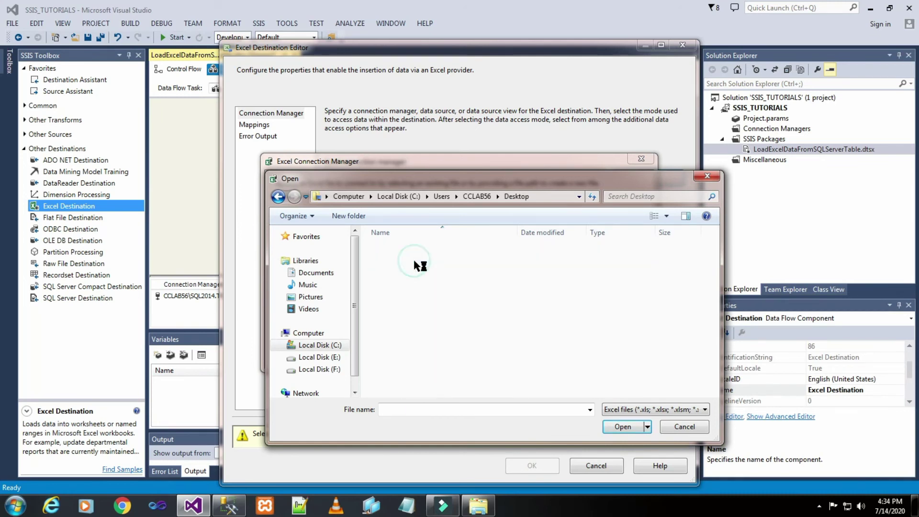
pyautogui.doubleClick(419, 261)
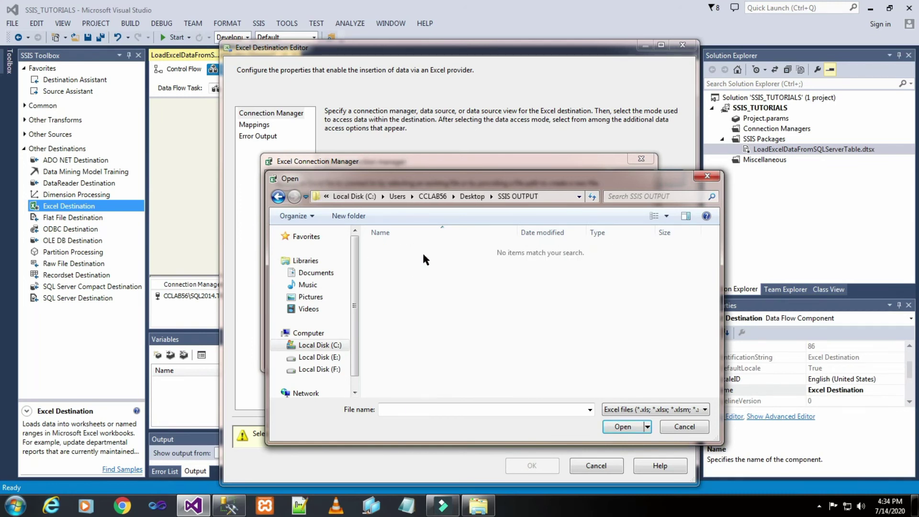
# Step: Name the workbook Customer.xlsx and create the Excel connection with version Microsoft Excel 2007
pyautogui.click(552, 200)
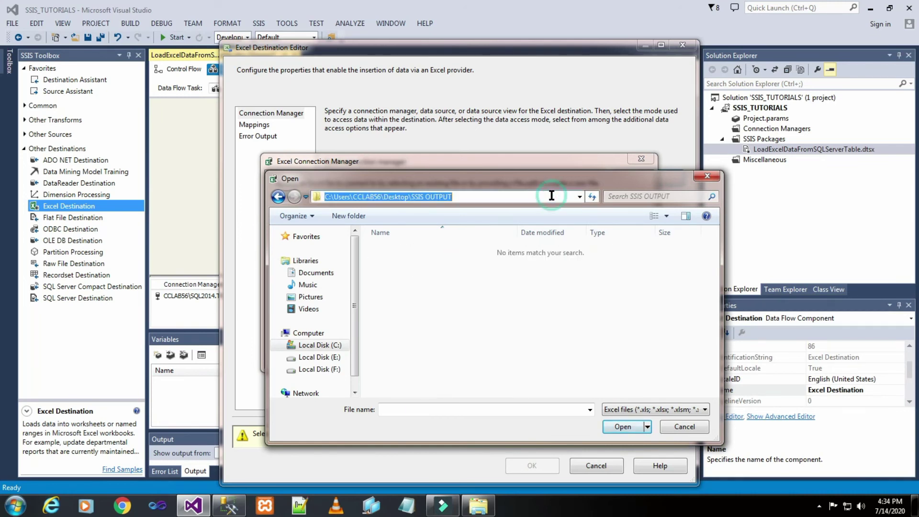
pyautogui.click(411, 411)
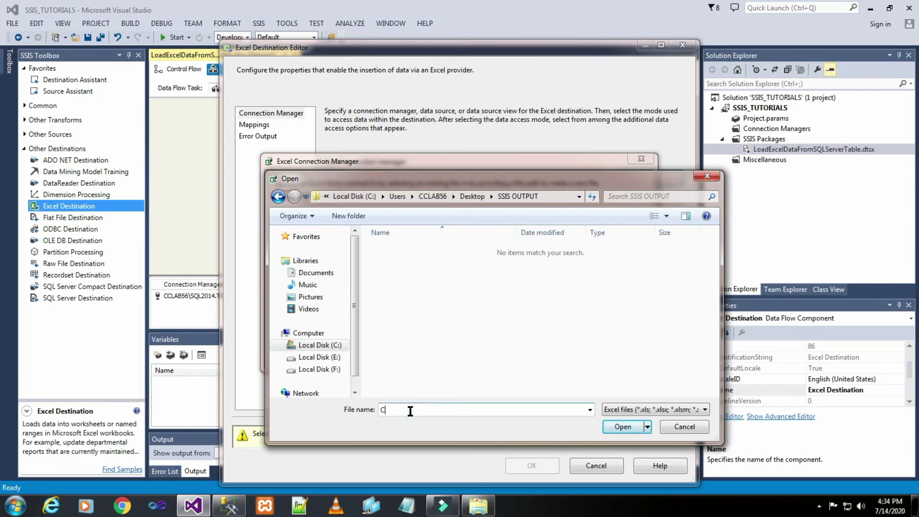
pyautogui.write('Customer.xlsx')
pyautogui.click(615, 427)
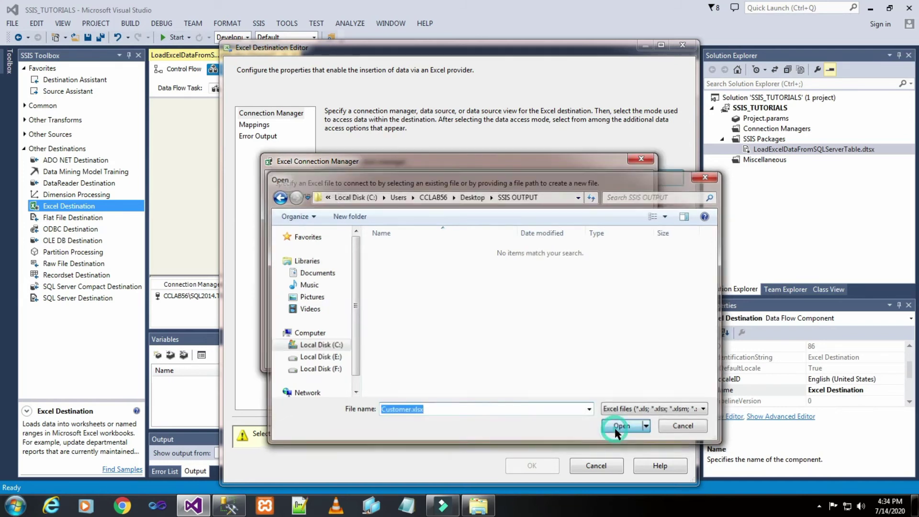
pyautogui.click(432, 256)
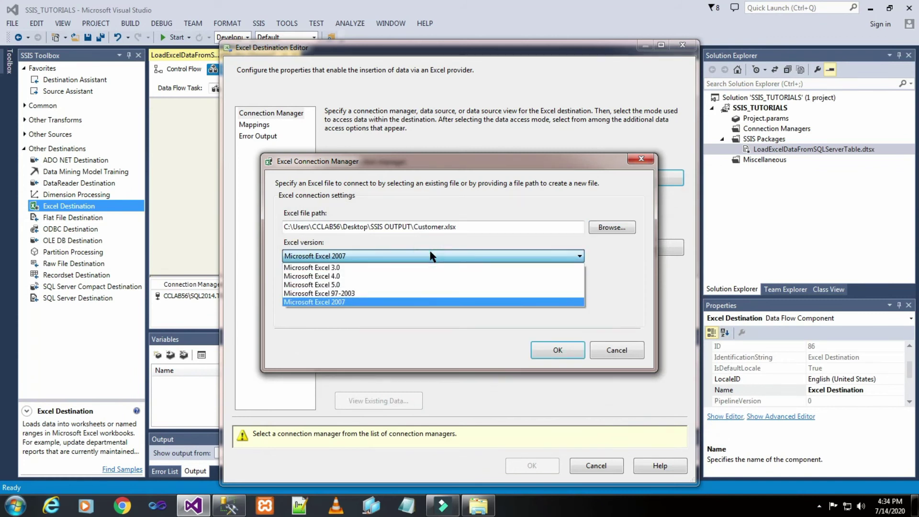
pyautogui.click(429, 302)
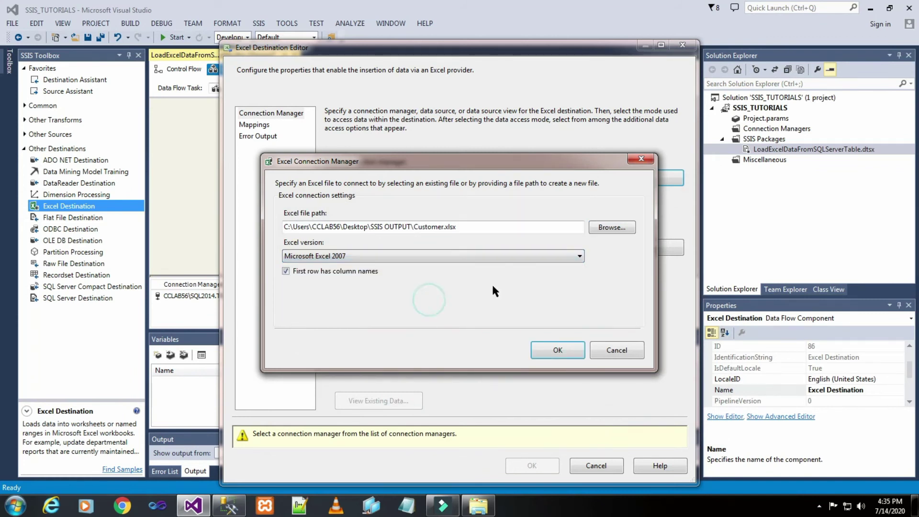
pyautogui.click(551, 348)
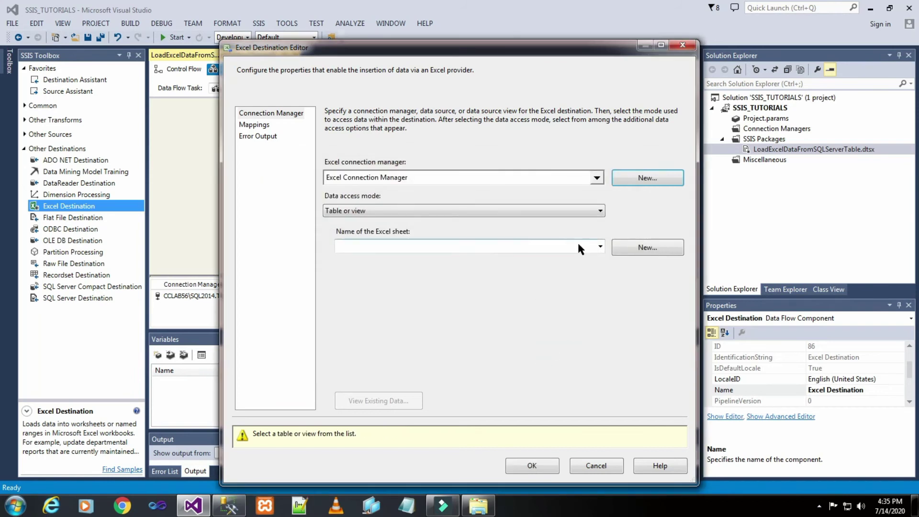
# Step: Start creating a new Excel sheet for the destination and rename the table in its CREATE TABLE statement to Customer
pyautogui.click(600, 247)
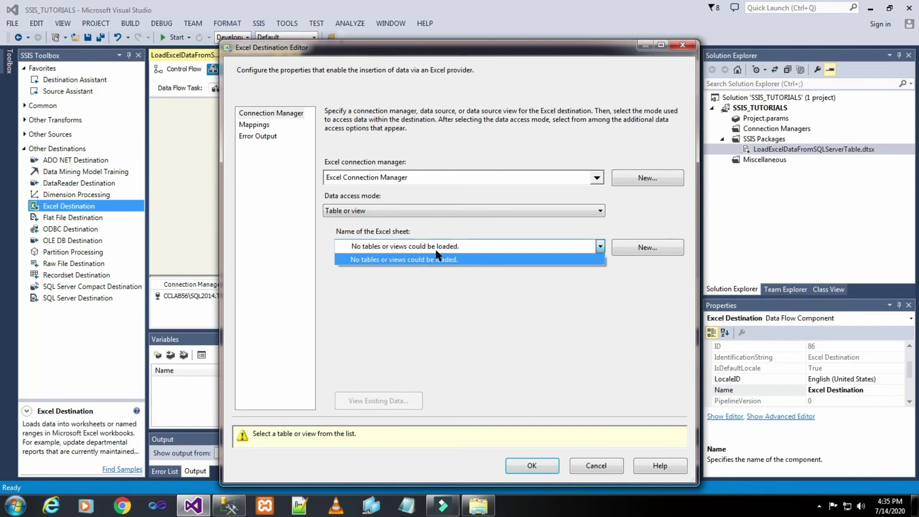
pyautogui.click(501, 287)
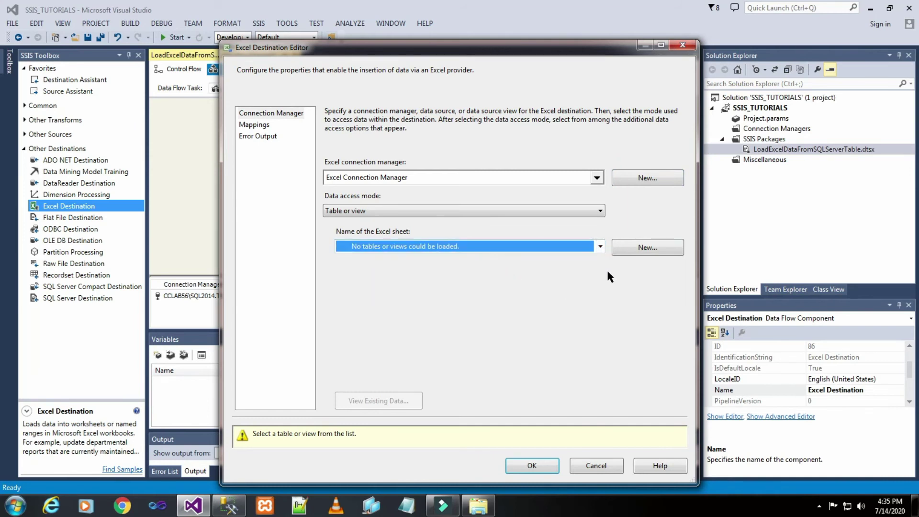
pyautogui.click(639, 248)
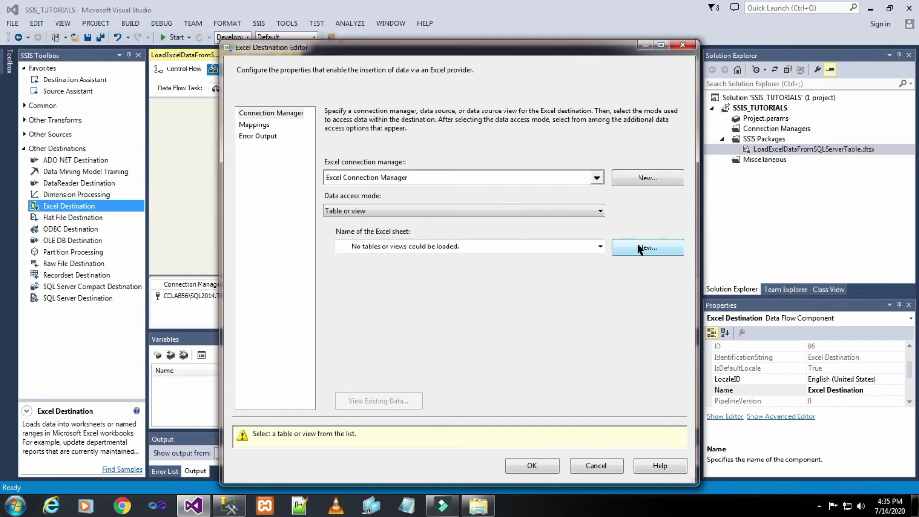
pyautogui.click(639, 249)
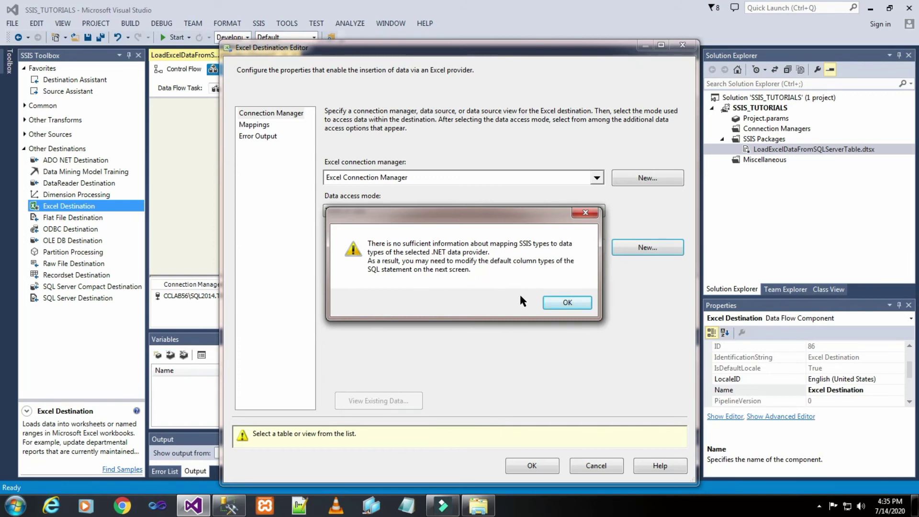
pyautogui.click(553, 303)
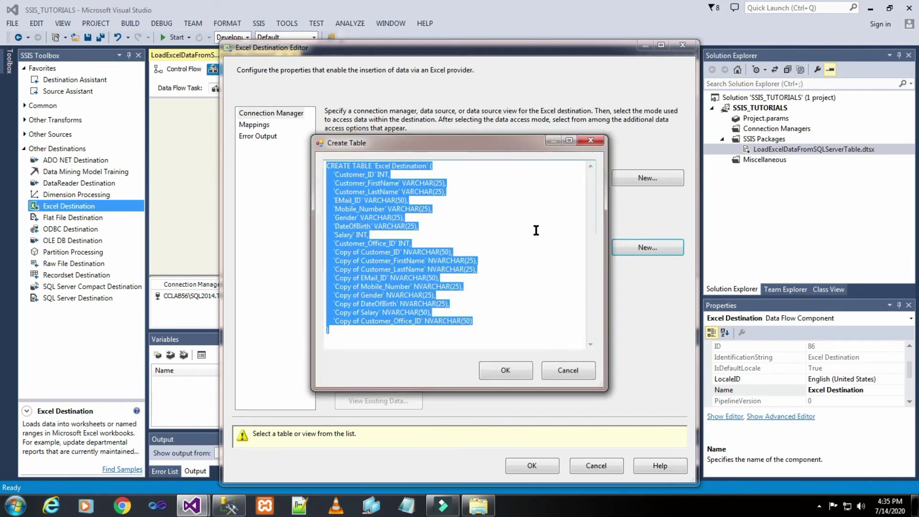
pyautogui.click(490, 226)
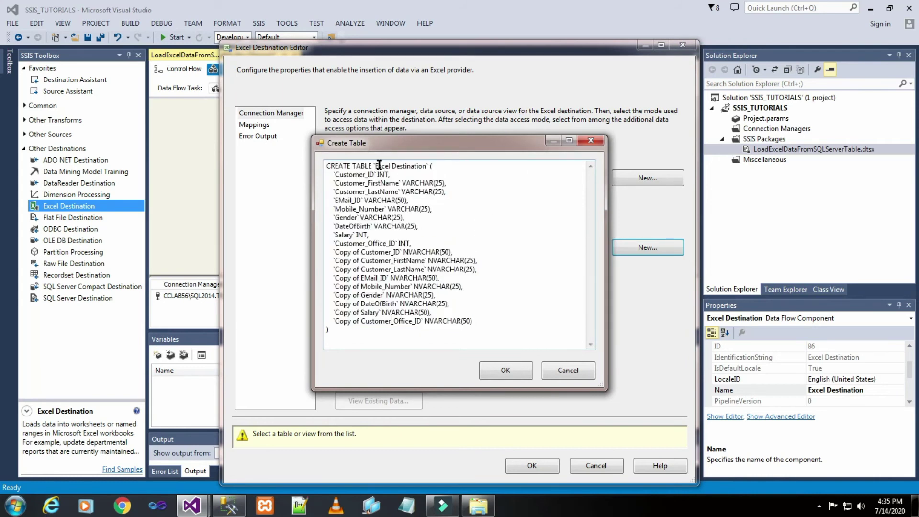
pyautogui.moveTo(376, 165); pyautogui.dragTo(429, 167)
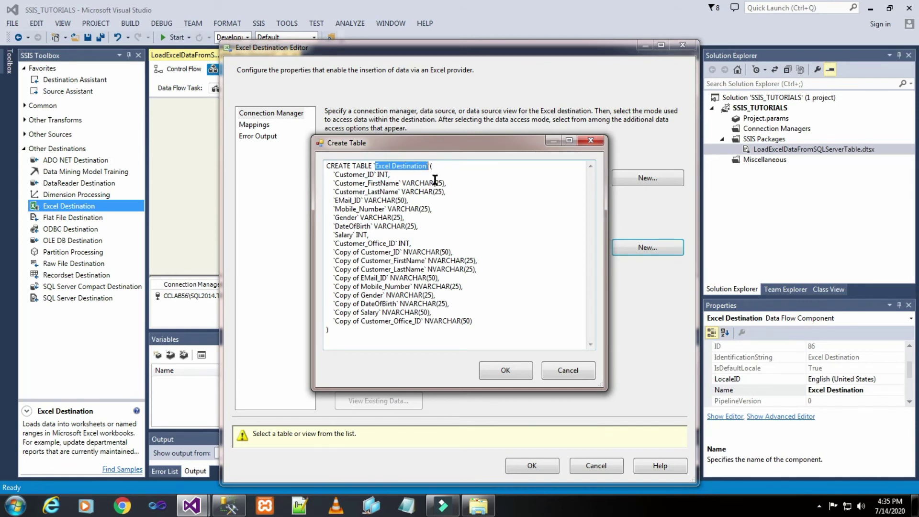
pyautogui.click(477, 189)
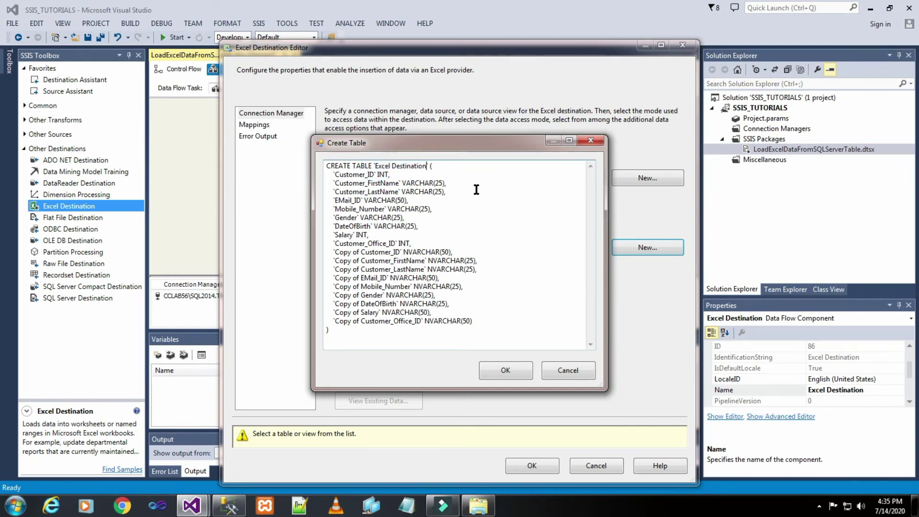
pyautogui.press('BackSpace')
pyautogui.press('BackSpace')
pyautogui.press('BackSpace')
pyautogui.press('BackSpace')
pyautogui.press('BackSpace')
pyautogui.press('BackSpace')
pyautogui.press('BackSpace')
pyautogui.press('BackSpace')
pyautogui.press('BackSpace')
pyautogui.press('BackSpace')
pyautogui.press('BackSpace')
pyautogui.press('BackSpace')
pyautogui.press('BackSpace')
pyautogui.press('BackSpace')
pyautogui.press('BackSpace')
pyautogui.press('BackSpace')
pyautogui.press('BackSpace')
pyautogui.write('Customer')
# Step: Remove all the "Copy of" columns from the CREATE TABLE statement, ending it at Customer_Office_ID INT, and create the sheet
pyautogui.moveTo(411, 244); pyautogui.dragTo(490, 319)
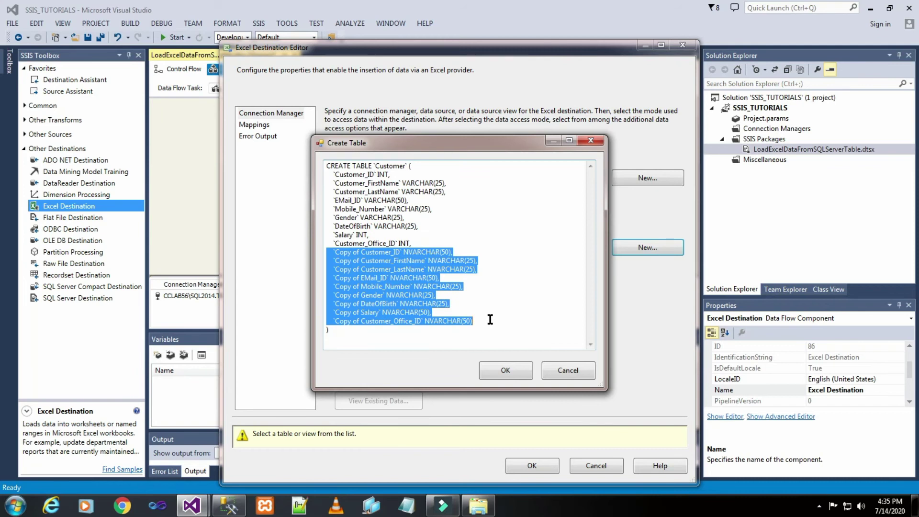
pyautogui.press('Delete')
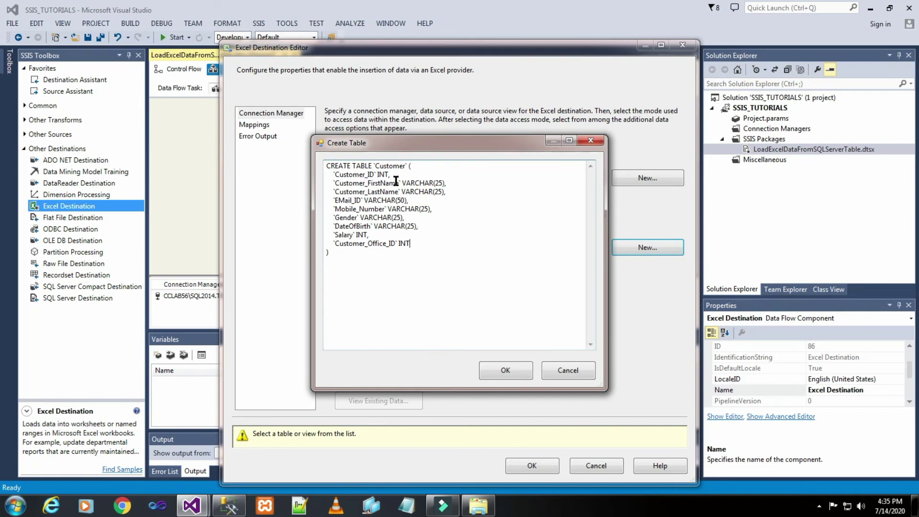
pyautogui.click(507, 372)
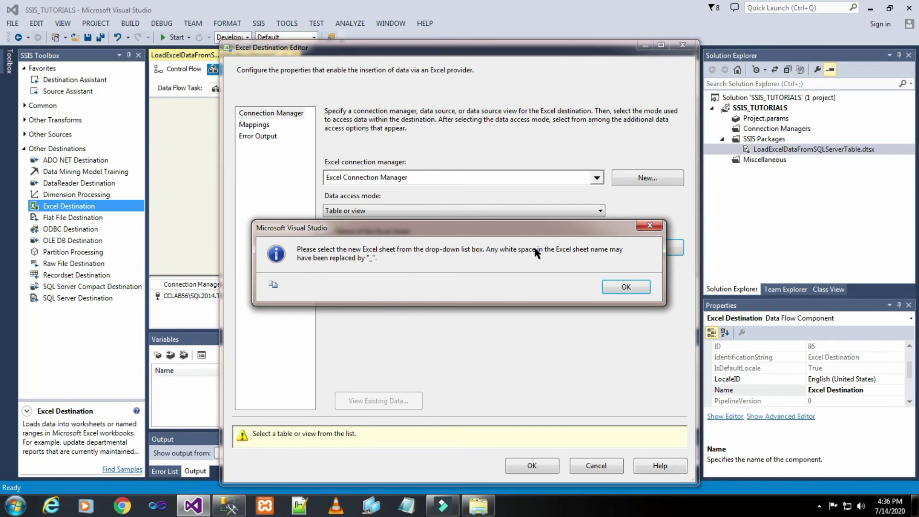
pyautogui.click(626, 287)
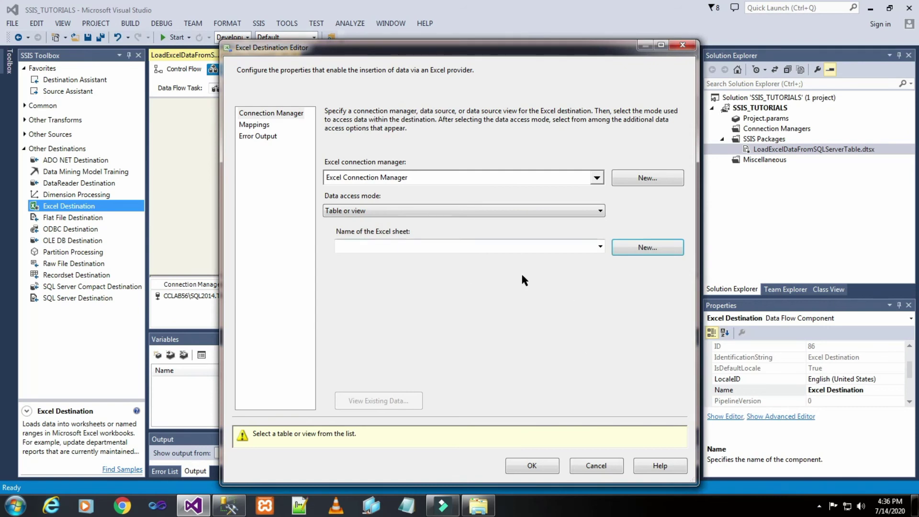
# Step: Choose Customer$ as the destination's Excel sheet and open the column mappings
pyautogui.click(599, 245)
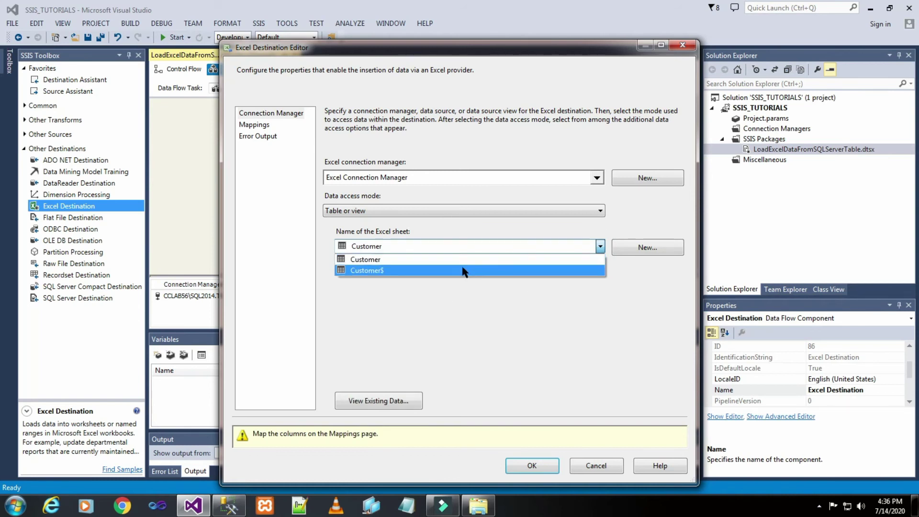
pyautogui.click(463, 271)
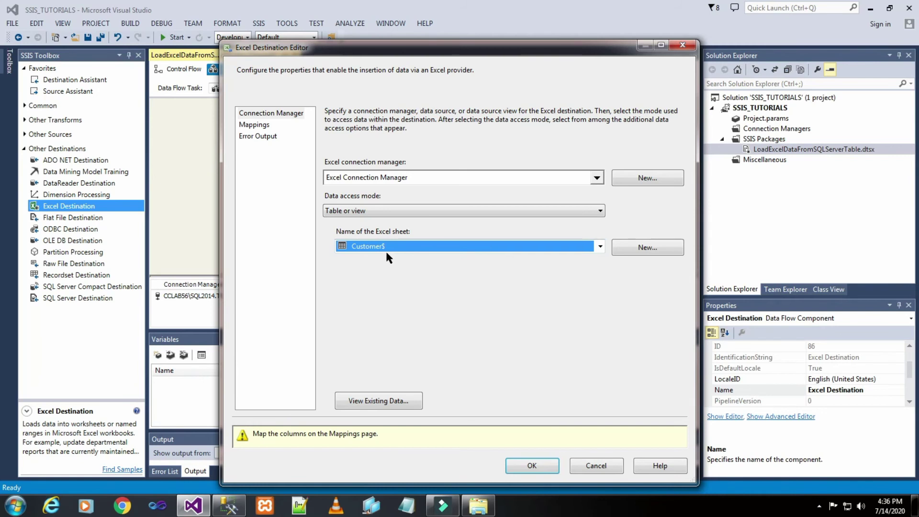
pyautogui.click(249, 126)
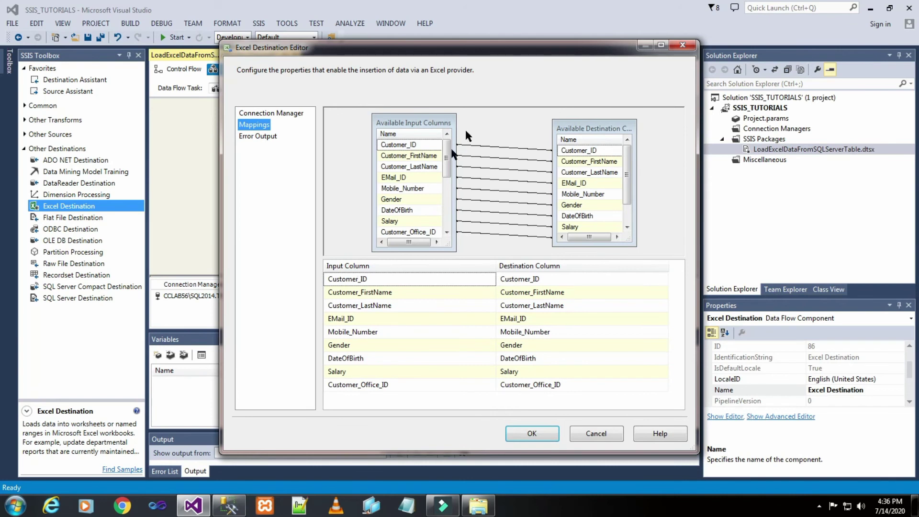
pyautogui.moveTo(433, 47); pyautogui.dragTo(599, 275)
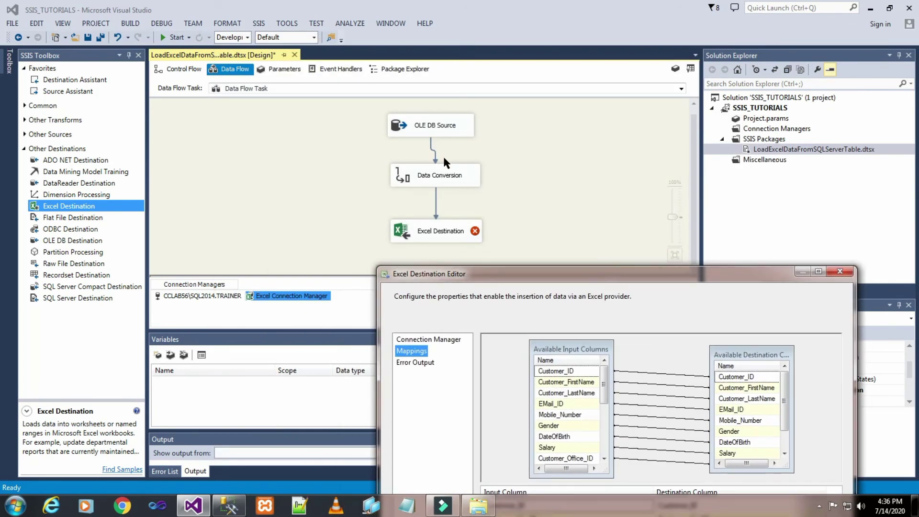
pyautogui.moveTo(515, 275); pyautogui.dragTo(373, 53)
# Step: Map Copy of Customer_ID, Copy of Customer_FirstName and Copy of Customer_LastName to the destination columns Customer_ID, Customer_FirstName and Customer_LastName
pyautogui.click(495, 282)
pyautogui.click(504, 283)
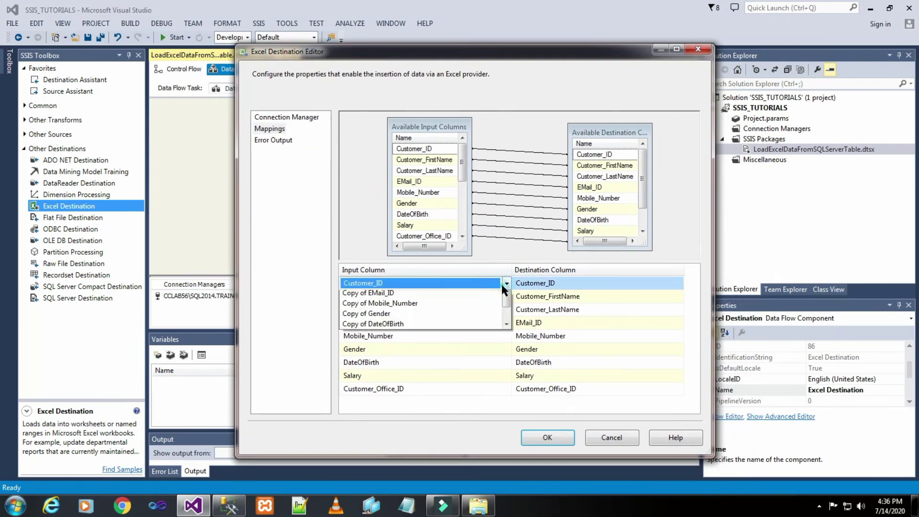
pyautogui.click(441, 306)
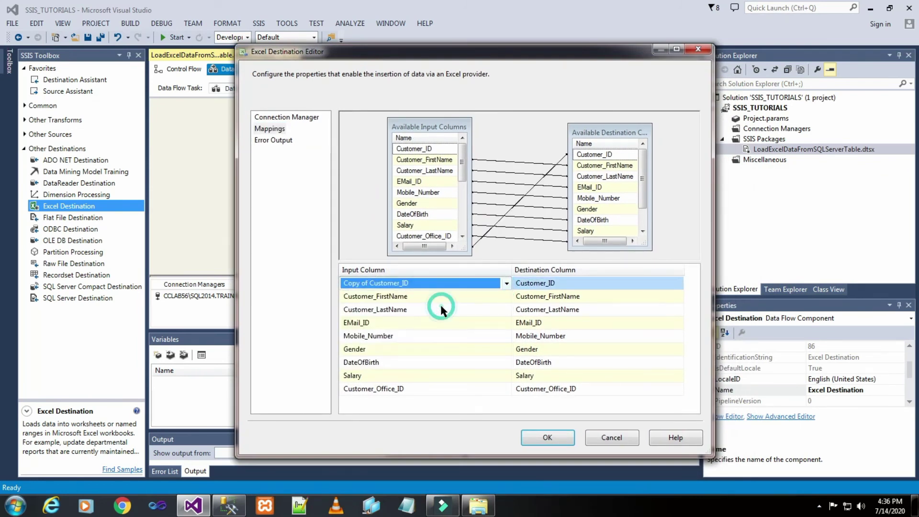
pyautogui.click(500, 296)
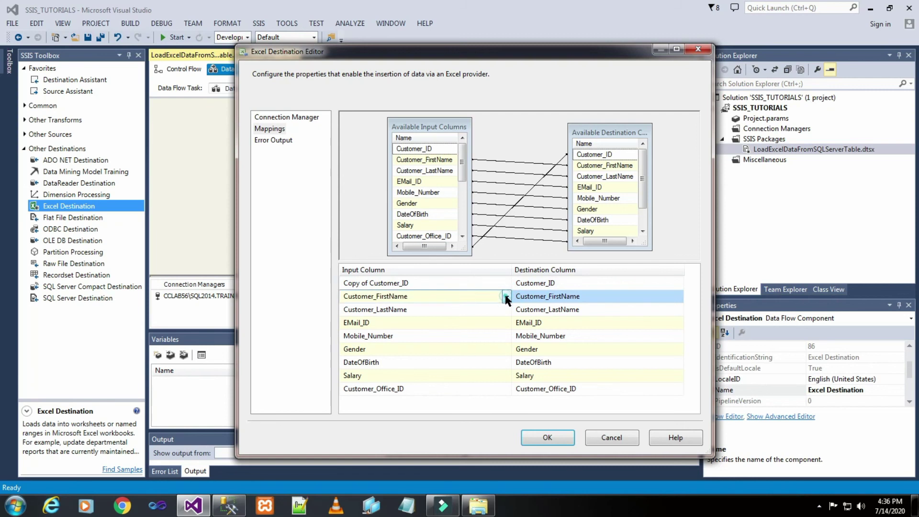
pyautogui.click(506, 296)
pyautogui.click(473, 319)
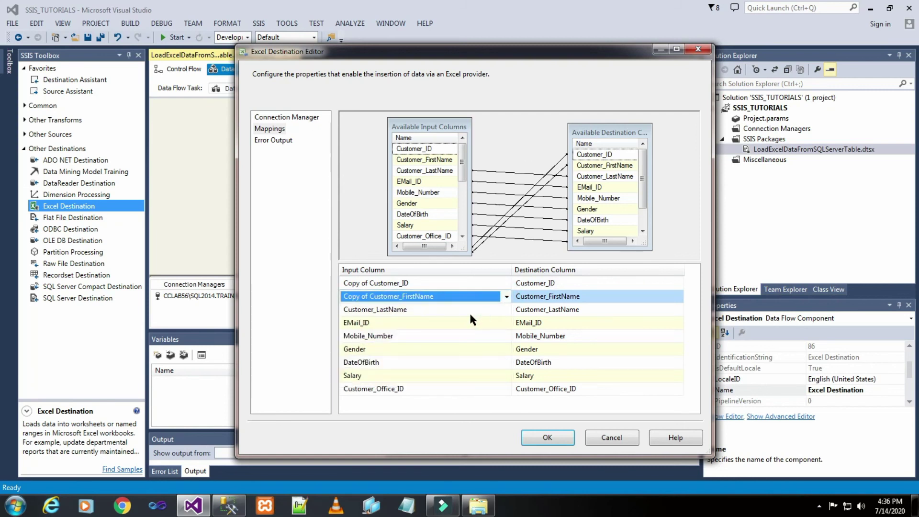
pyautogui.click(504, 308)
pyautogui.click(506, 310)
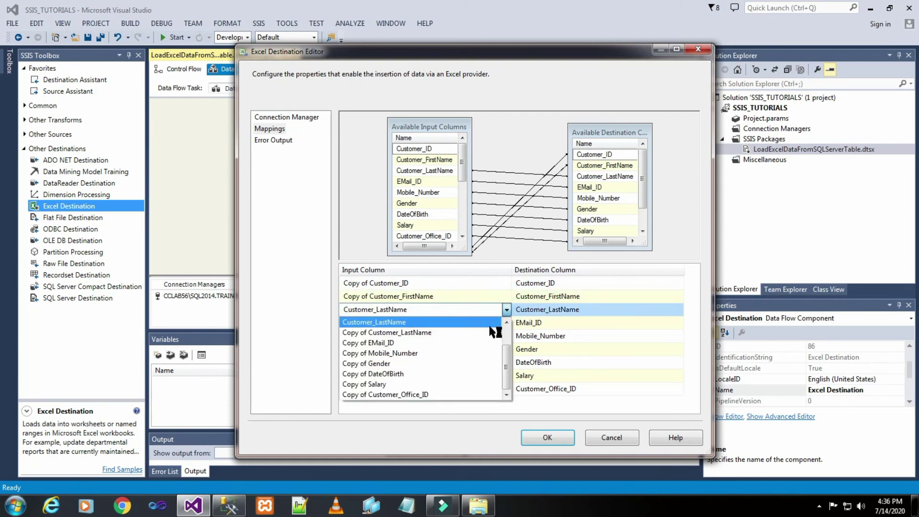
pyautogui.click(486, 333)
# Step: Map Copy of EMail_ID and Copy of Mobile_Number to the destination columns EMail_ID and Mobile_Number
pyautogui.click(506, 324)
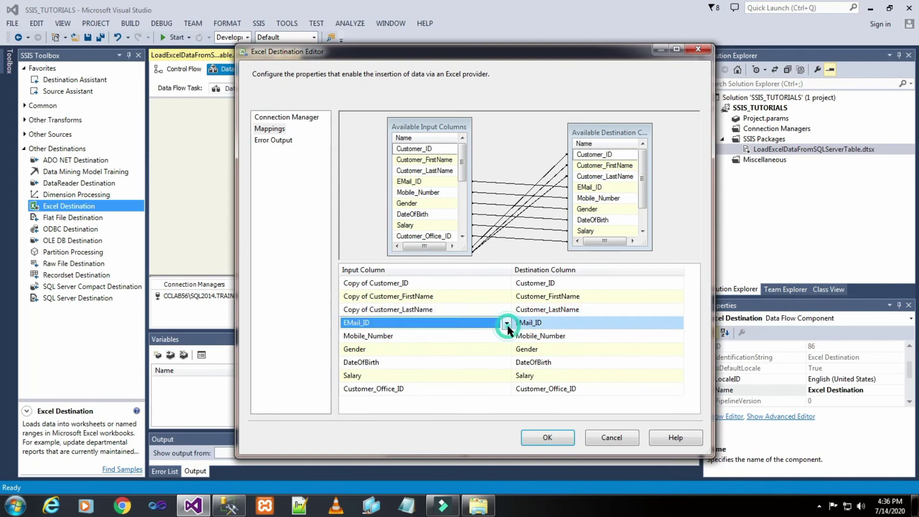
pyautogui.click(506, 323)
pyautogui.click(486, 357)
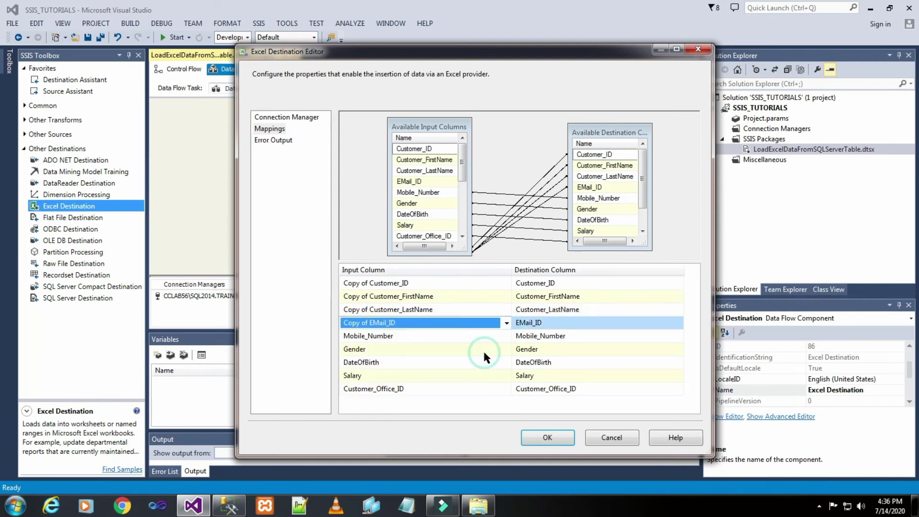
pyautogui.click(502, 336)
pyautogui.click(506, 336)
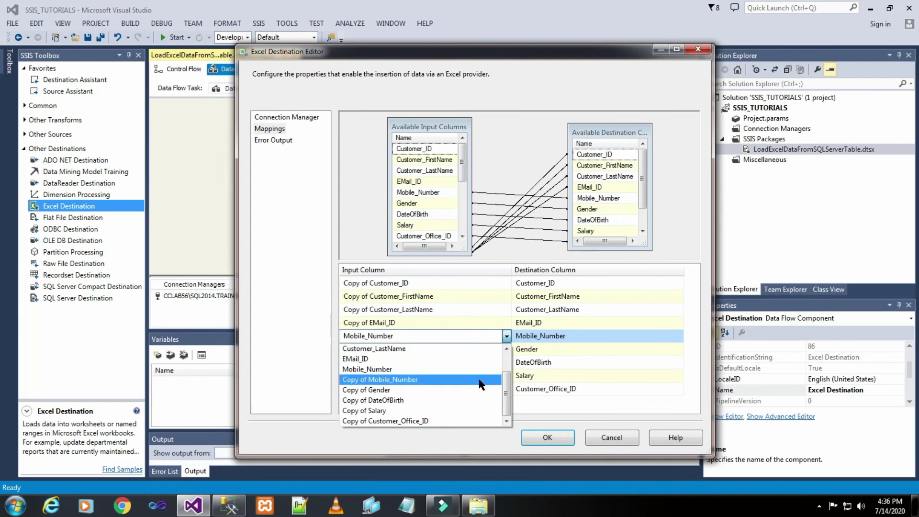
pyautogui.click(480, 379)
# Step: Map Copy of Gender and Copy of DateOfBirth to the destination columns Gender and DateOfBirth
pyautogui.click(510, 353)
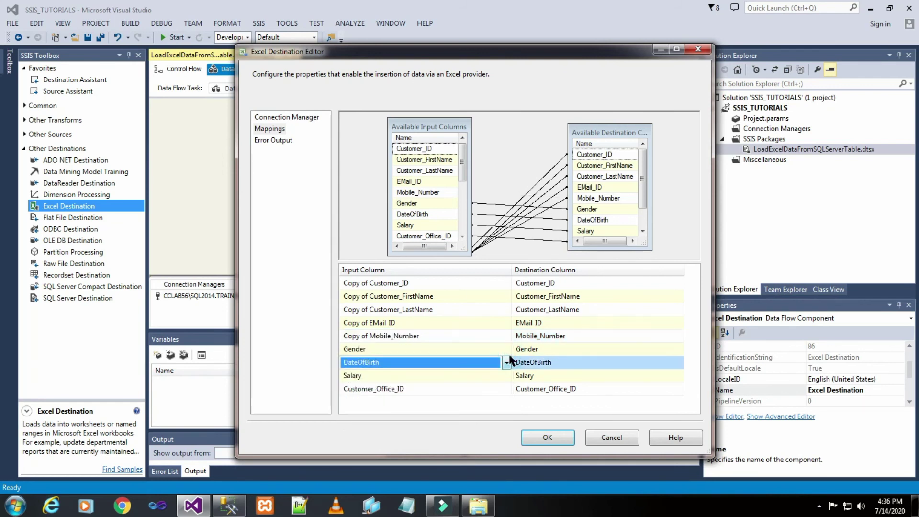
pyautogui.click(506, 351)
pyautogui.click(506, 354)
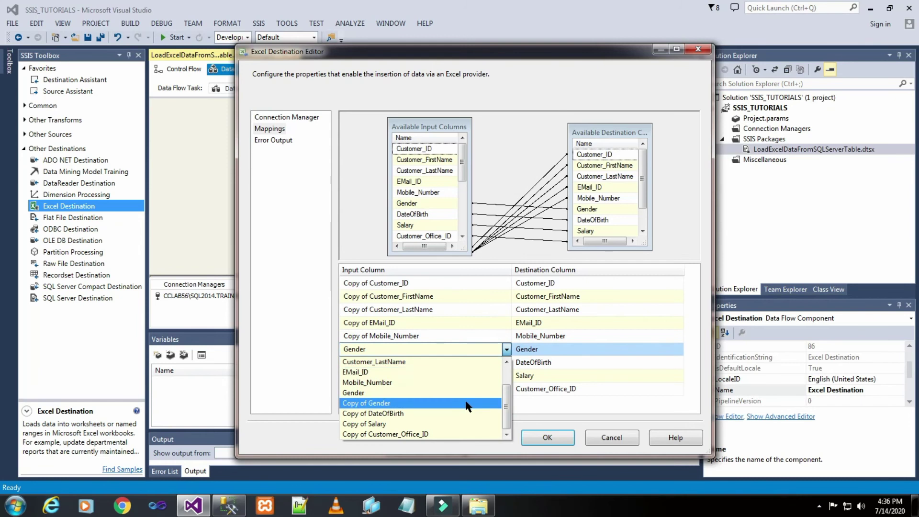
pyautogui.click(467, 404)
pyautogui.click(502, 362)
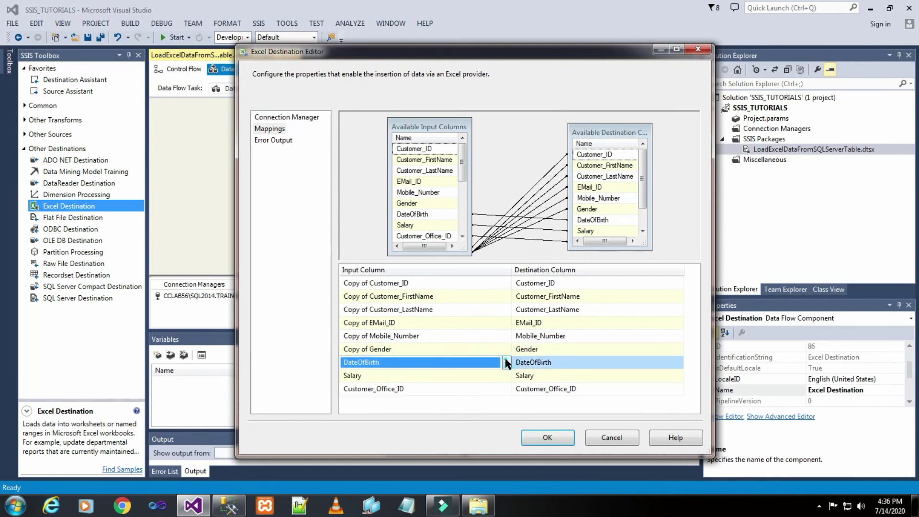
pyautogui.click(505, 362)
pyautogui.click(461, 426)
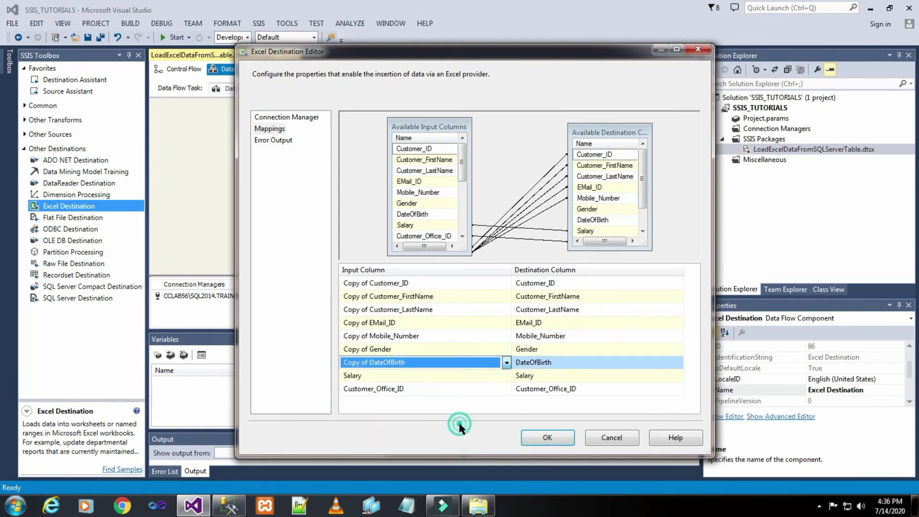
# Step: Map Copy of Salary to the destination column Salary and try to map Copy of Customer_Office_ID to Customer_Office_ID
pyautogui.click(506, 376)
pyautogui.click(506, 376)
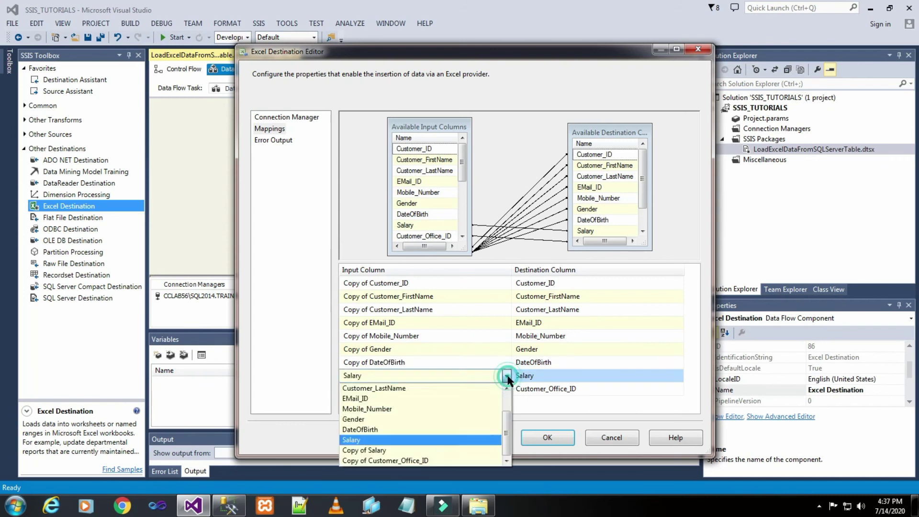
pyautogui.click(452, 451)
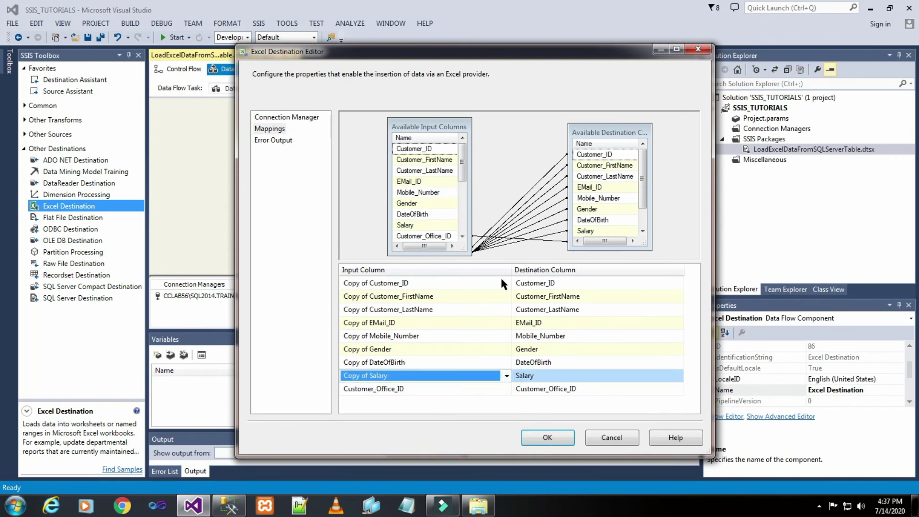
pyautogui.click(507, 386)
pyautogui.click(506, 388)
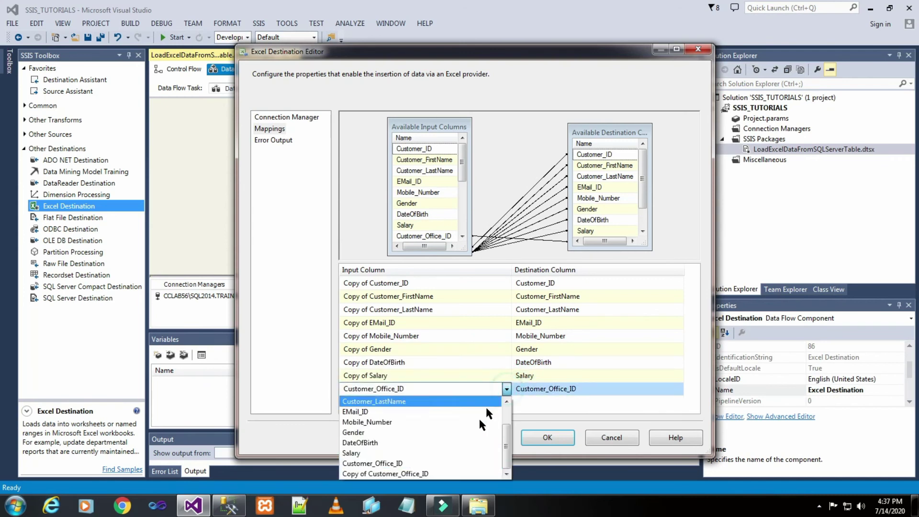
pyautogui.click(439, 479)
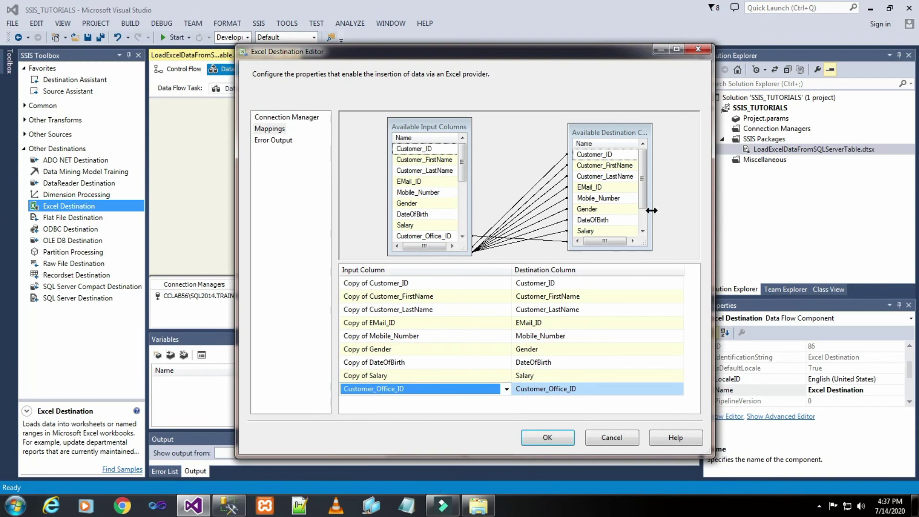
# Step: Review the links between all input and destination columns, including the last ones, and the destination's error output settings
pyautogui.moveTo(461, 165); pyautogui.dragTo(465, 200)
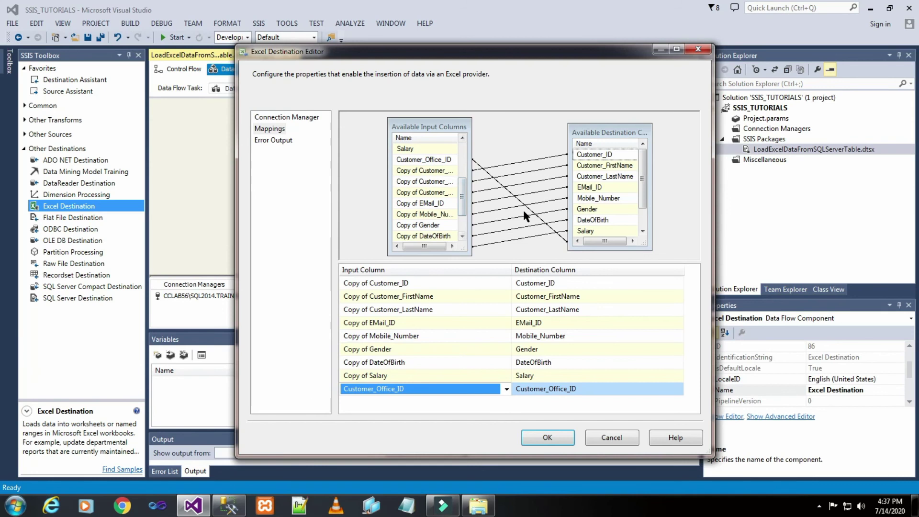
pyautogui.moveTo(642, 167); pyautogui.dragTo(644, 190)
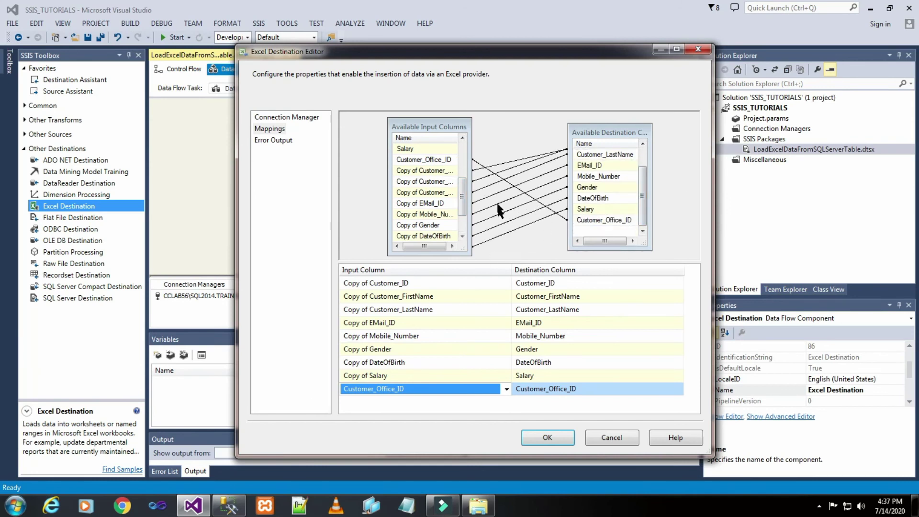
pyautogui.scroll(-1, 458, 197)
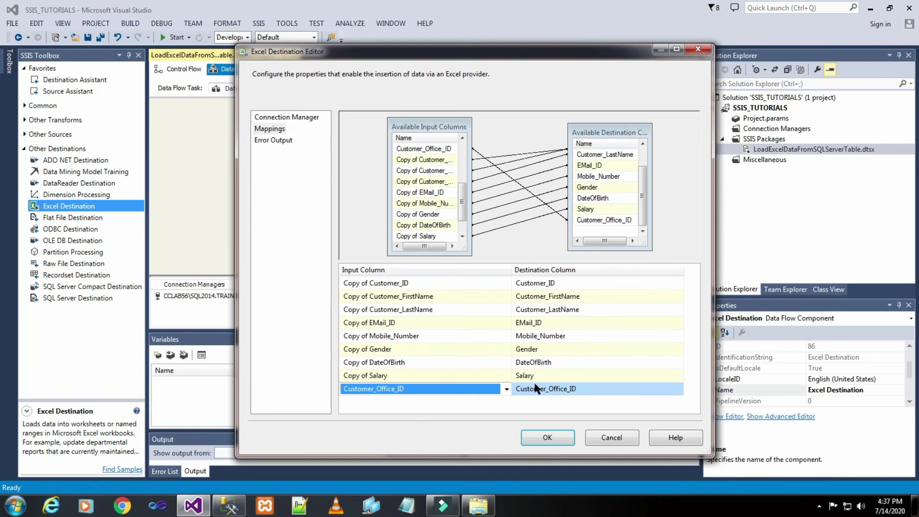
pyautogui.click(674, 181)
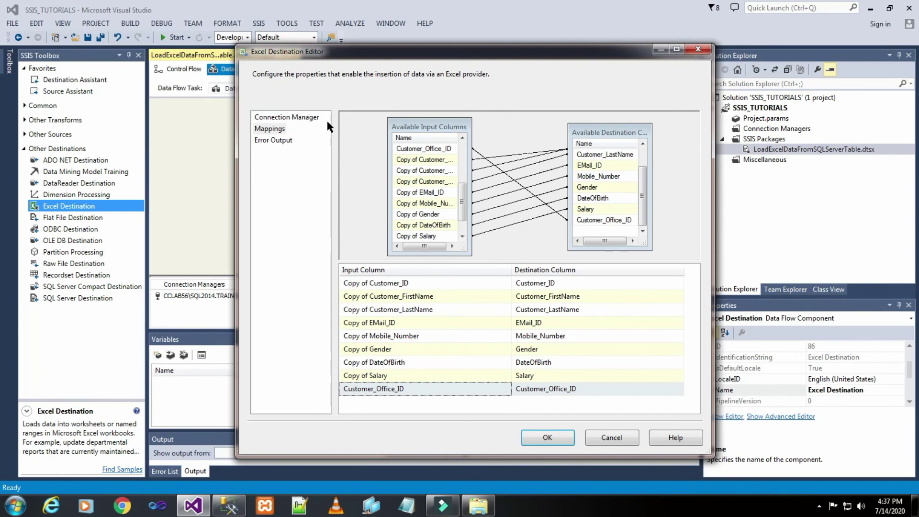
pyautogui.click(279, 142)
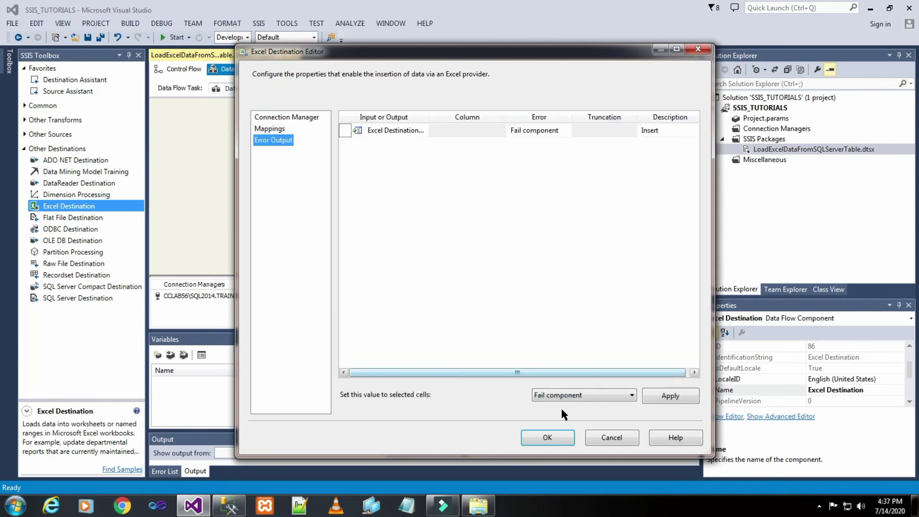
# Step: Accept the Excel destination's configuration and save the package
pyautogui.click(547, 436)
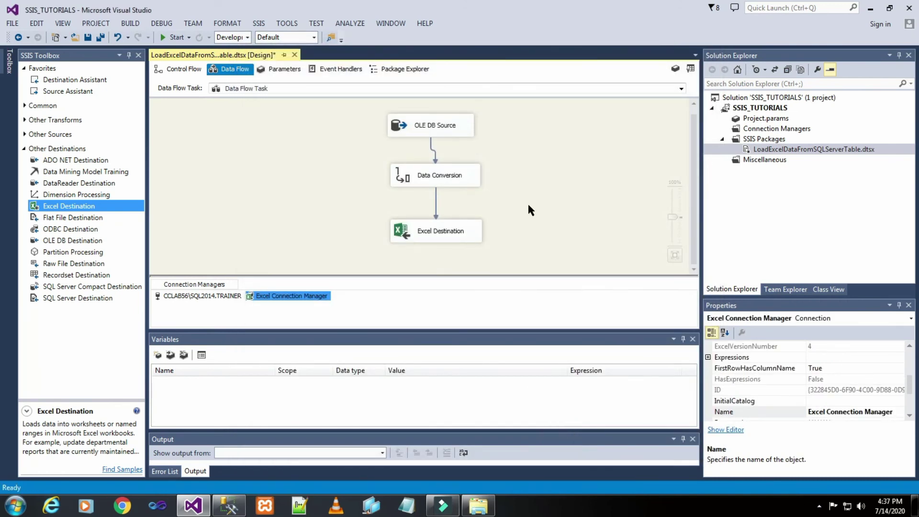
pyautogui.click(538, 196)
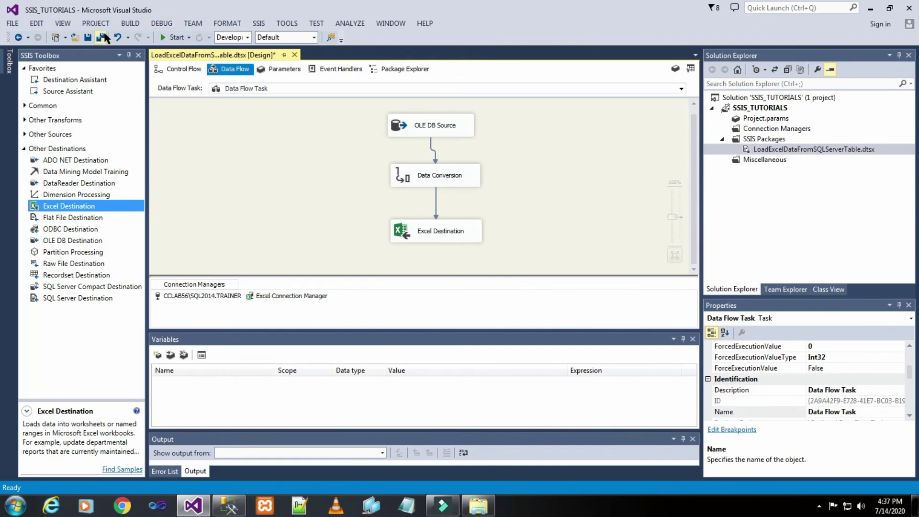
pyautogui.click(88, 38)
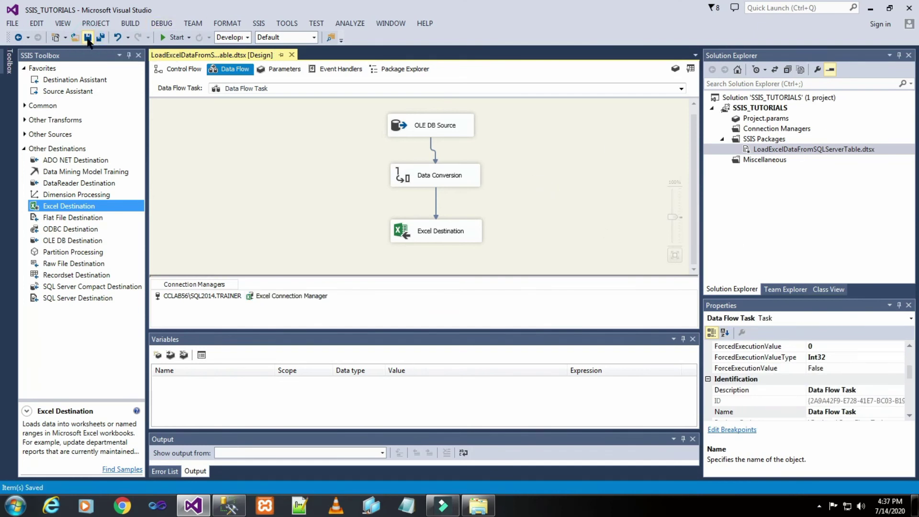
# Step: Switch to the SSIS OUTPUT folder and open the Customer workbook in Excel
pyautogui.click(478, 505)
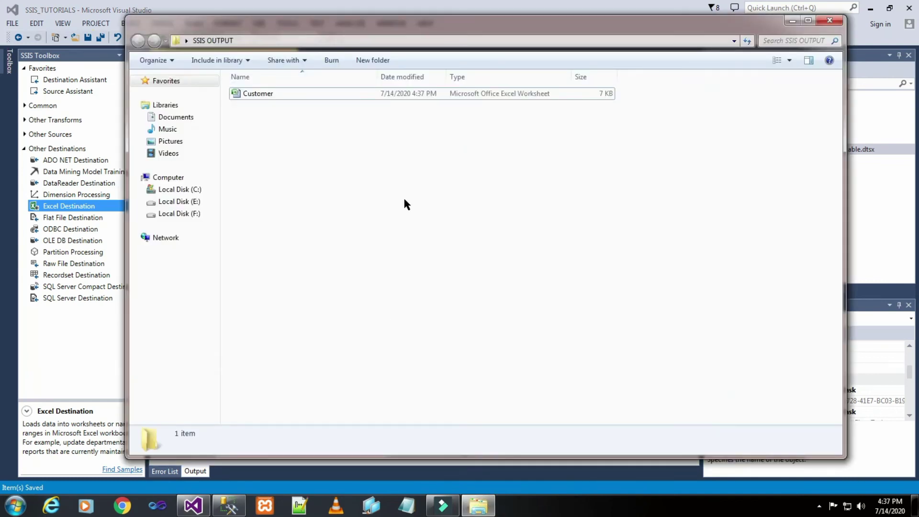
pyautogui.click(259, 95)
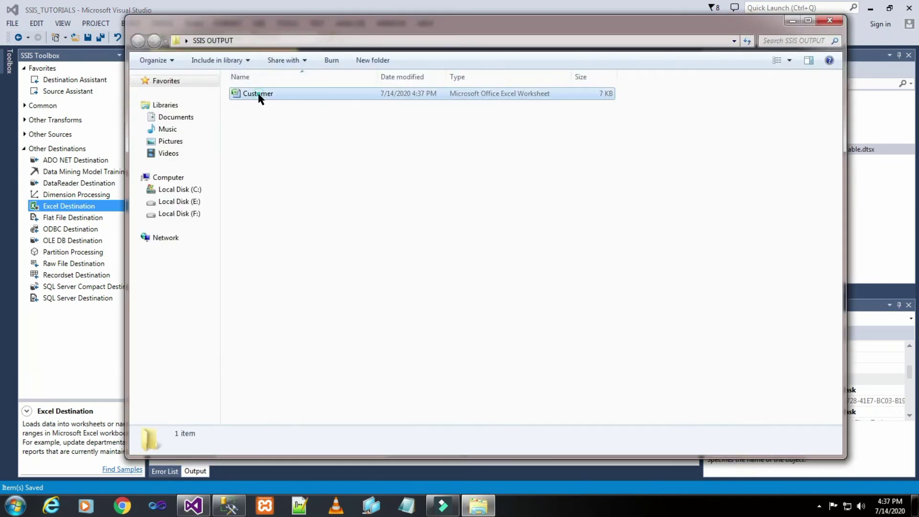
pyautogui.doubleClick(259, 96)
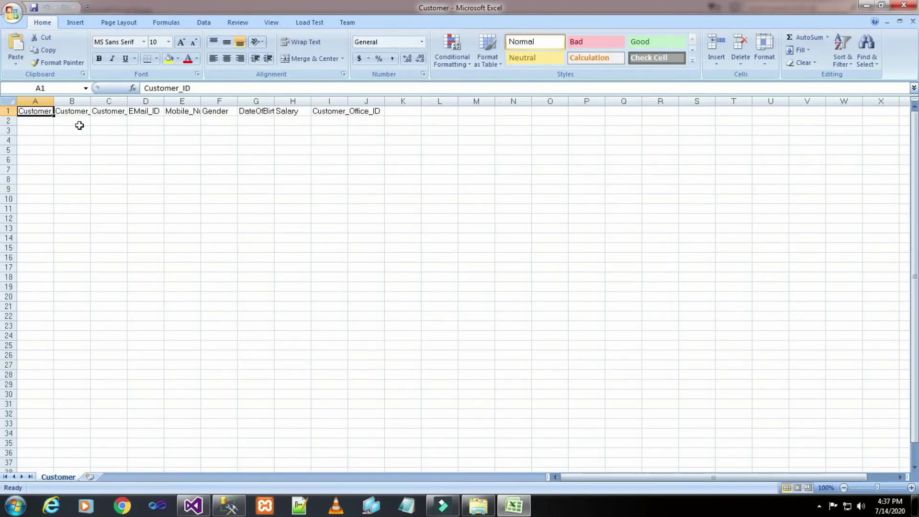
# Step: Autofit columns A, B, C, E and G of the Customer sheet to their header text
pyautogui.doubleClick(53, 101)
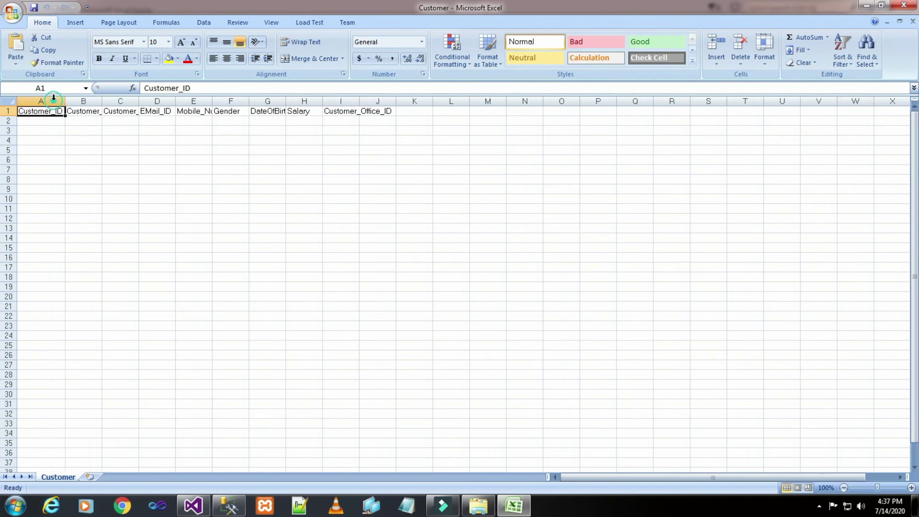
pyautogui.doubleClick(102, 100)
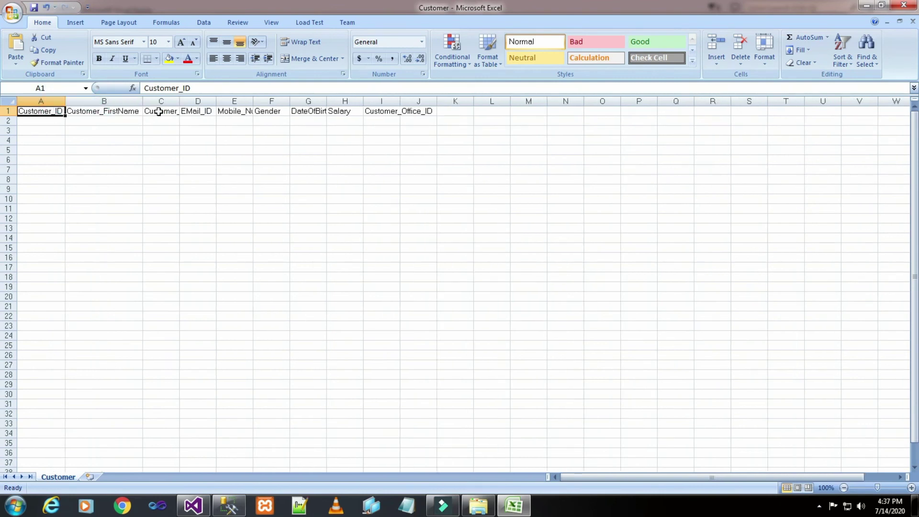
pyautogui.doubleClick(180, 100)
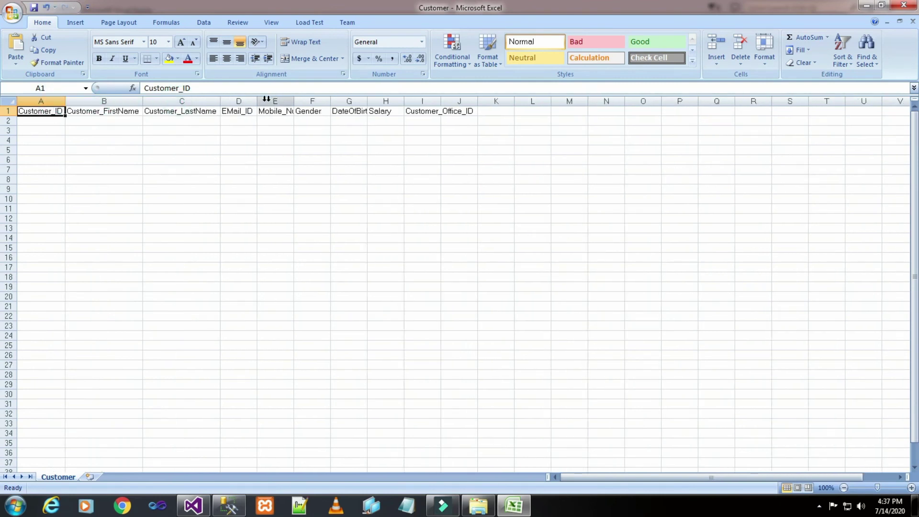
pyautogui.doubleClick(294, 99)
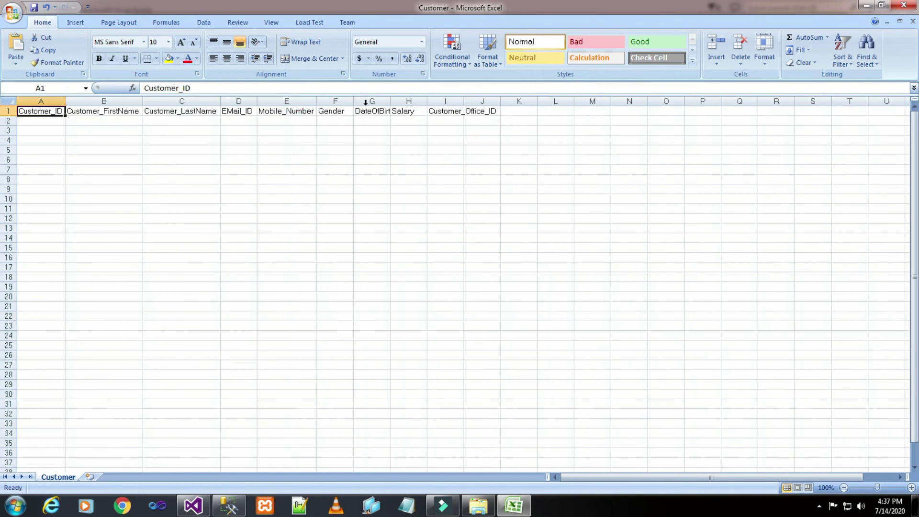
pyautogui.doubleClick(391, 102)
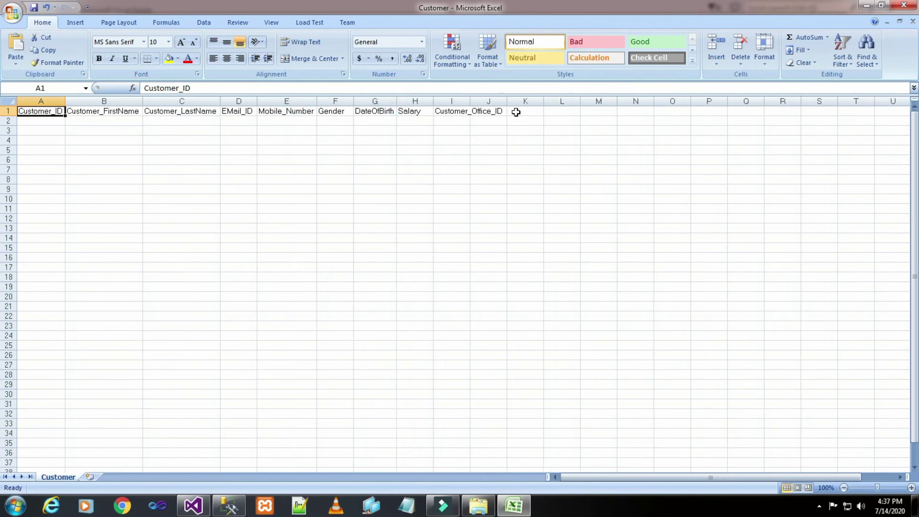
# Step: Minimize the workbook and the folder to return to Visual Studio, and run the package once through to the end of debugging
pyautogui.click(870, 6)
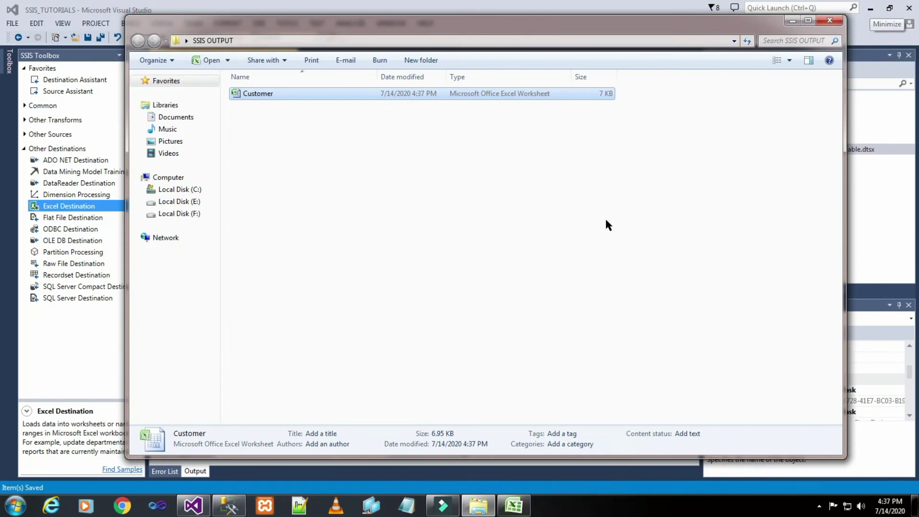
pyautogui.click(791, 21)
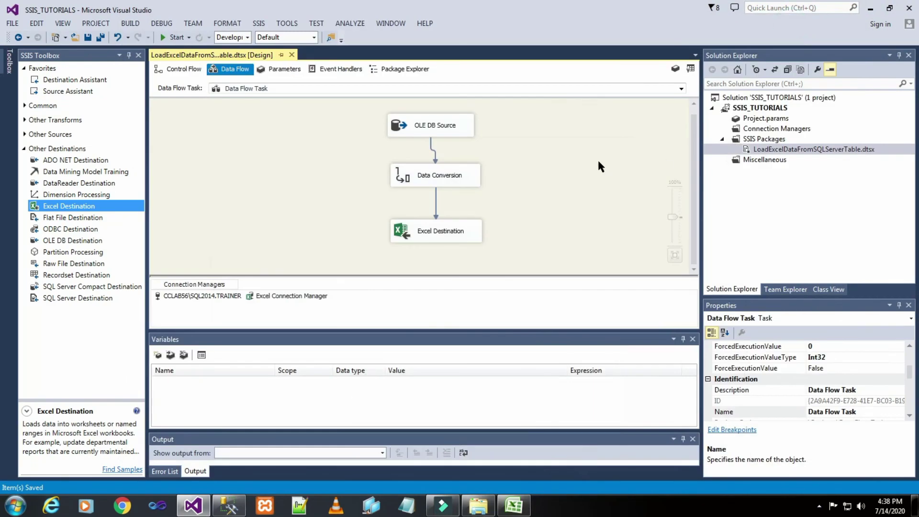
pyautogui.moveTo(515, 505)
pyautogui.click(168, 36)
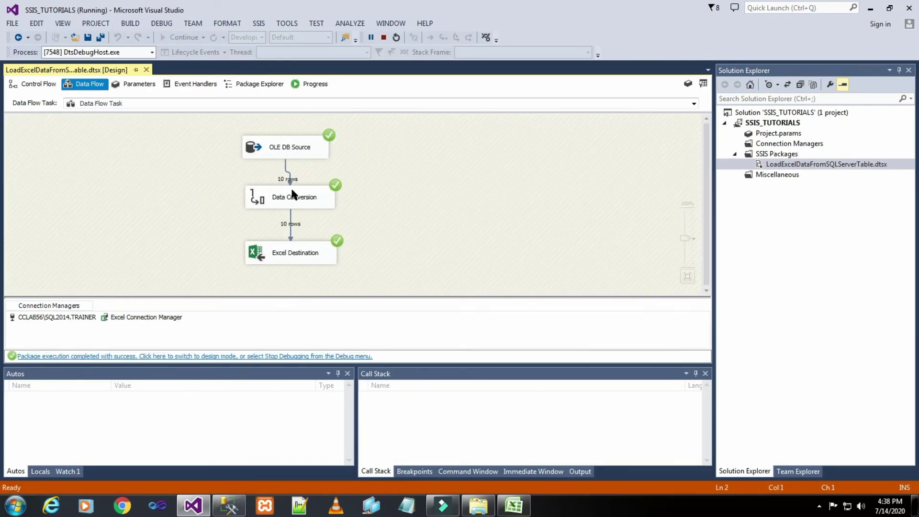
pyautogui.click(383, 38)
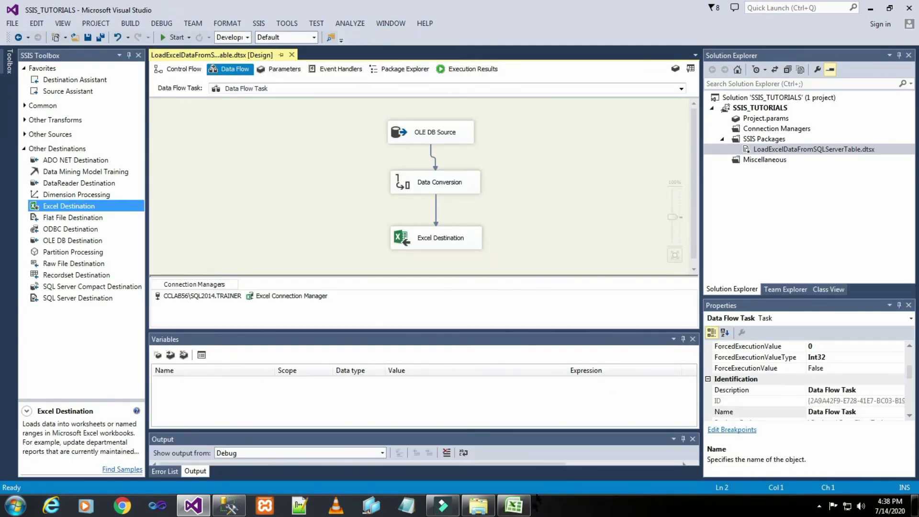
# Step: Check the loaded rows in the Customer workbook, return to Visual Studio and run the package a second time, ending its debugging session
pyautogui.click(513, 505)
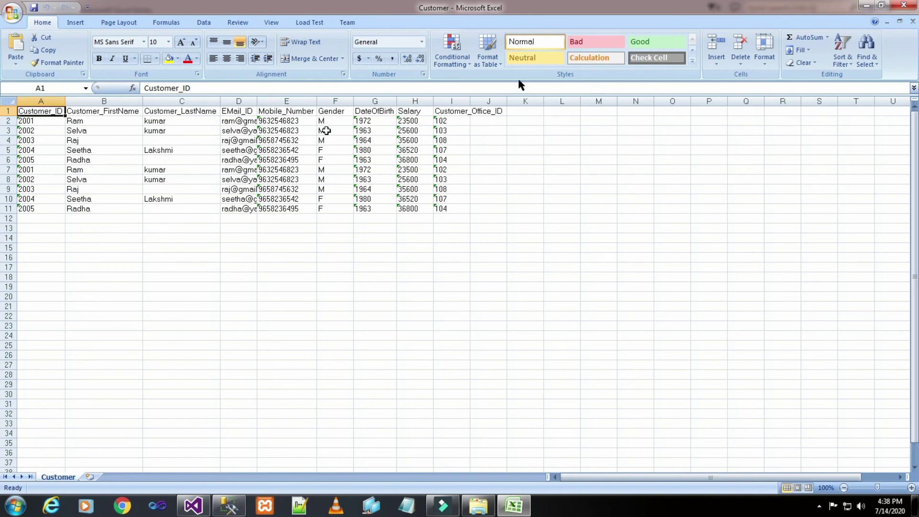
pyautogui.click(193, 505)
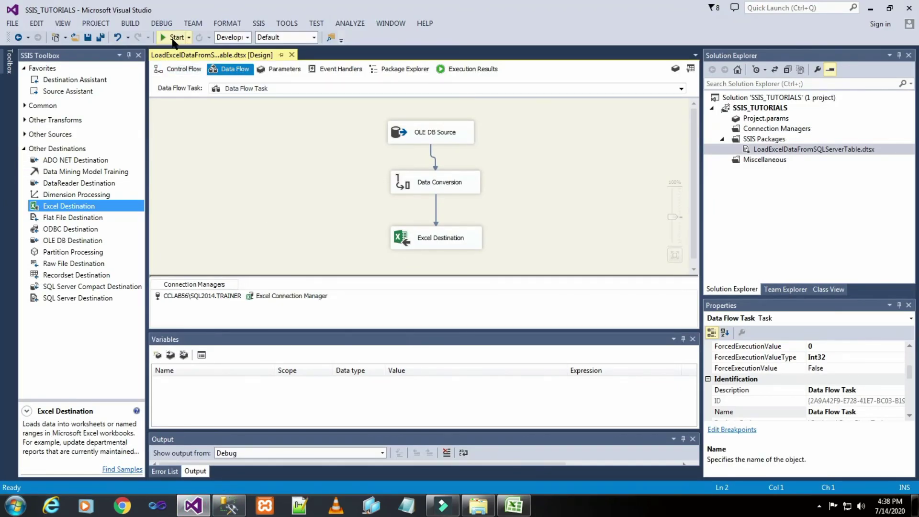
pyautogui.click(176, 37)
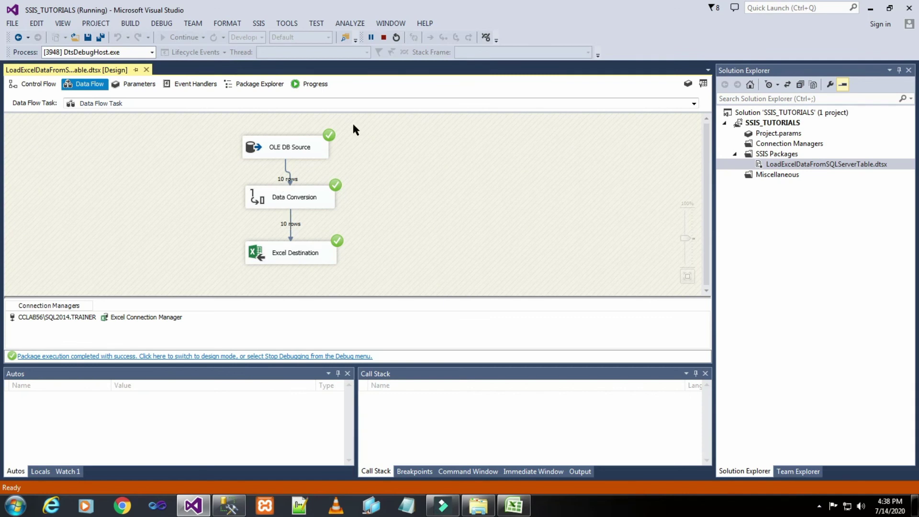
pyautogui.click(380, 38)
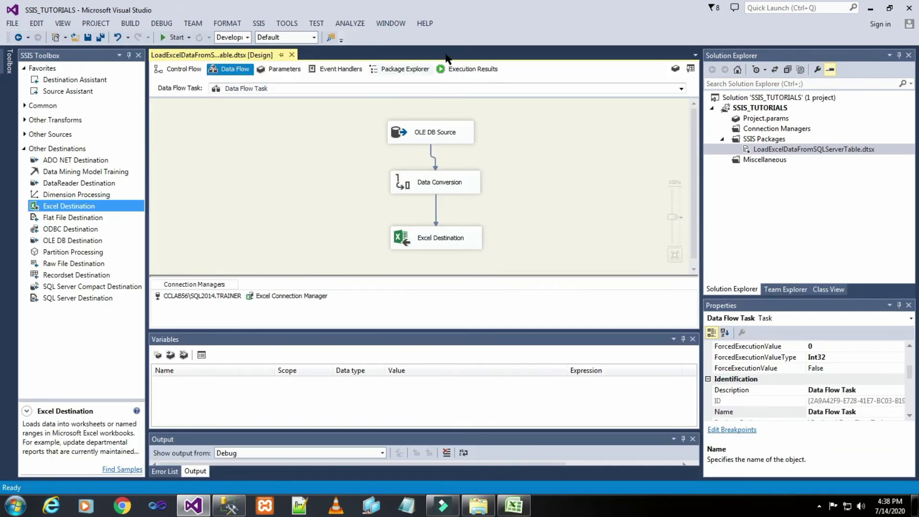
# Step: Check the Customer workbook's rows, rerun the whole SELECT query on dbo.Customer in SQL Server Management Studio, and return to the workbook to compare
pyautogui.click(511, 507)
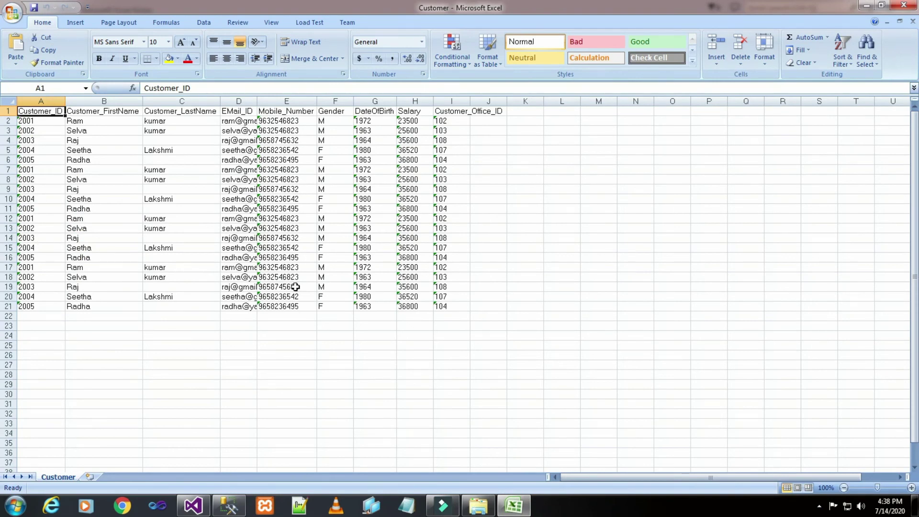
pyautogui.click(194, 505)
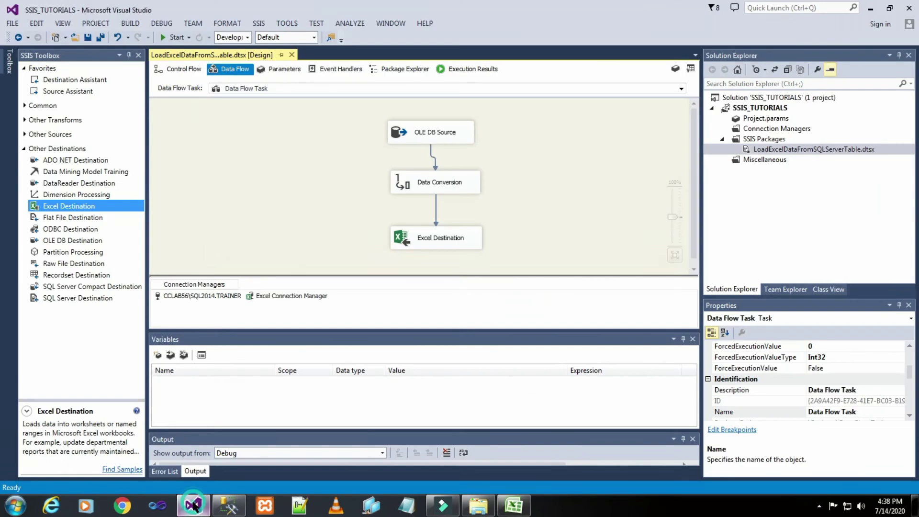
pyautogui.click(224, 503)
pyautogui.moveTo(411, 168); pyautogui.dragTo(263, 85)
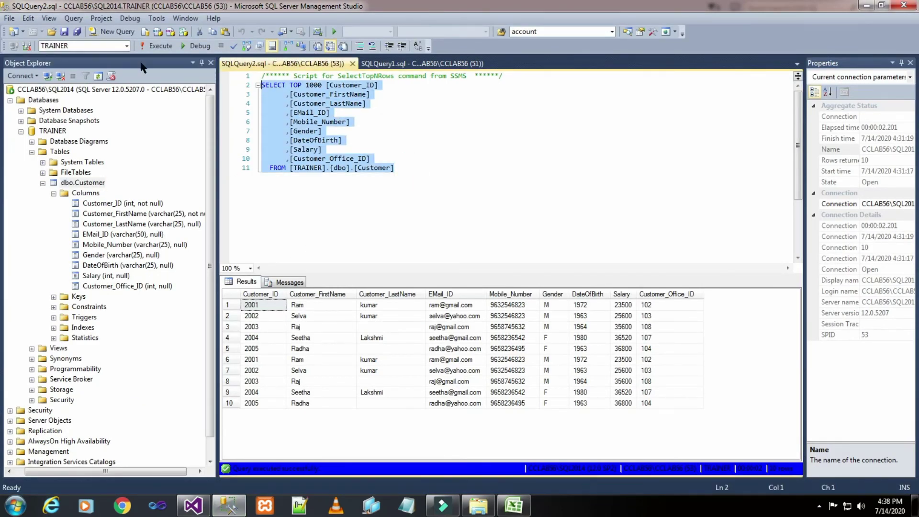
pyautogui.click(152, 45)
pyautogui.click(513, 506)
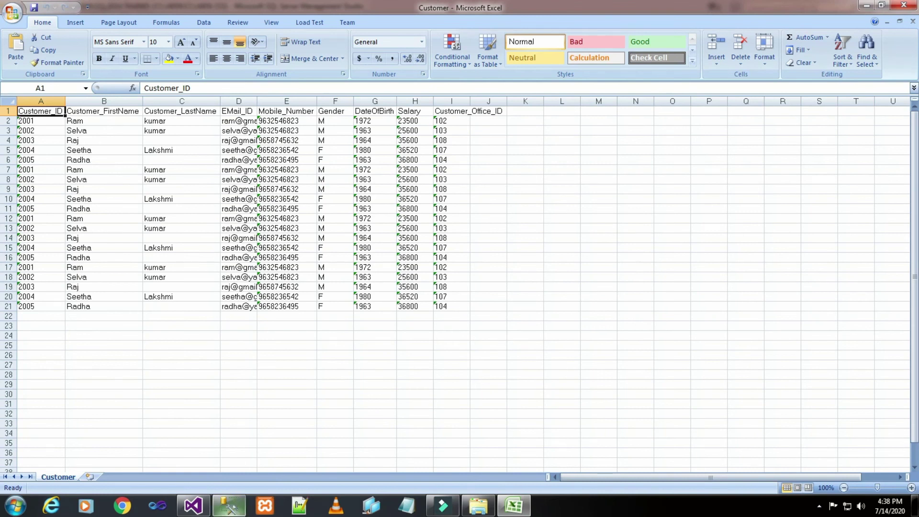
# Step: Switch to Visual Studio, run the package a third time, stop debugging, and check the loaded rows in the Customer workbook in Excel
pyautogui.click(194, 505)
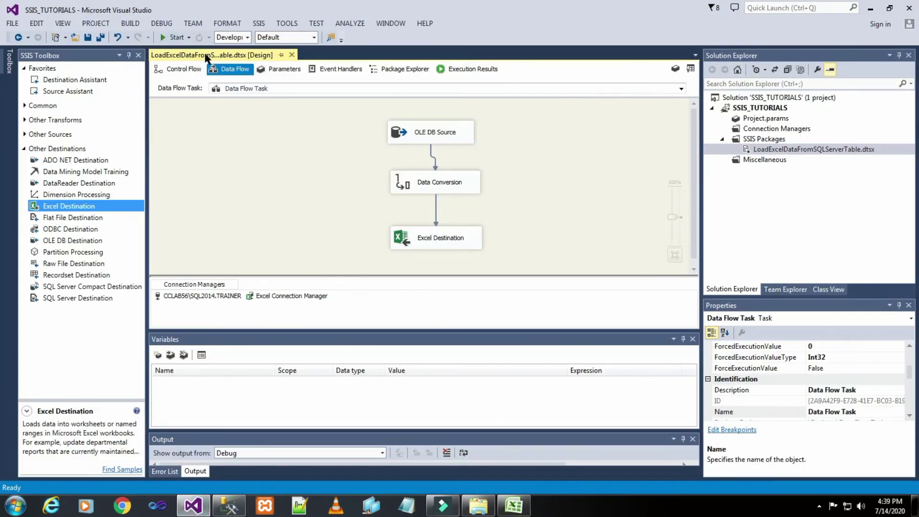
pyautogui.click(174, 37)
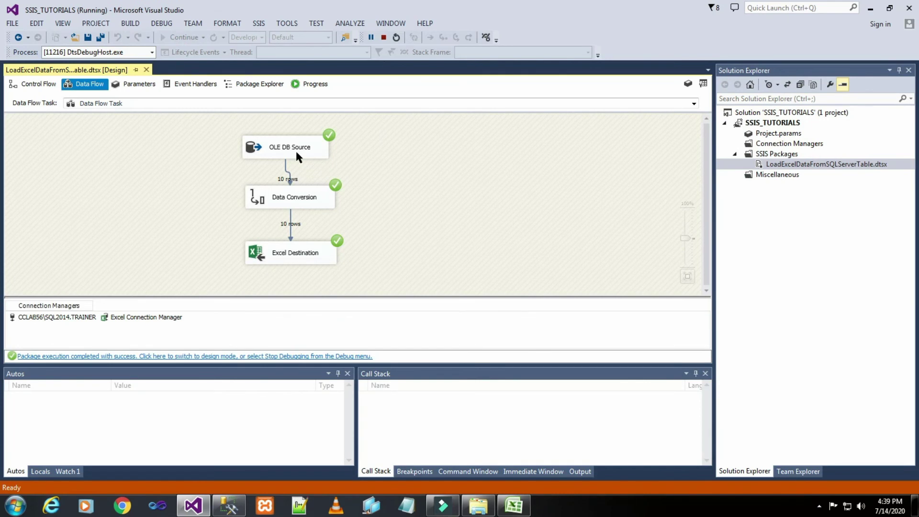
pyautogui.click(383, 37)
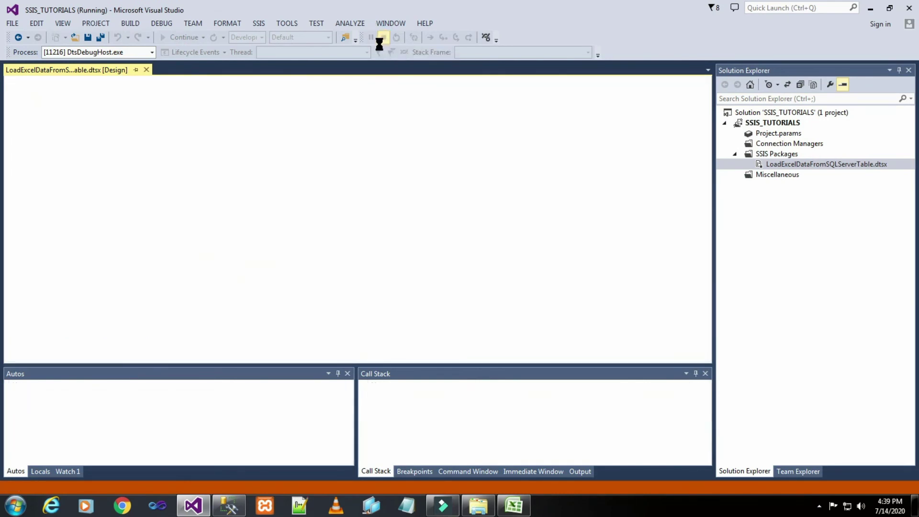
pyautogui.click(514, 503)
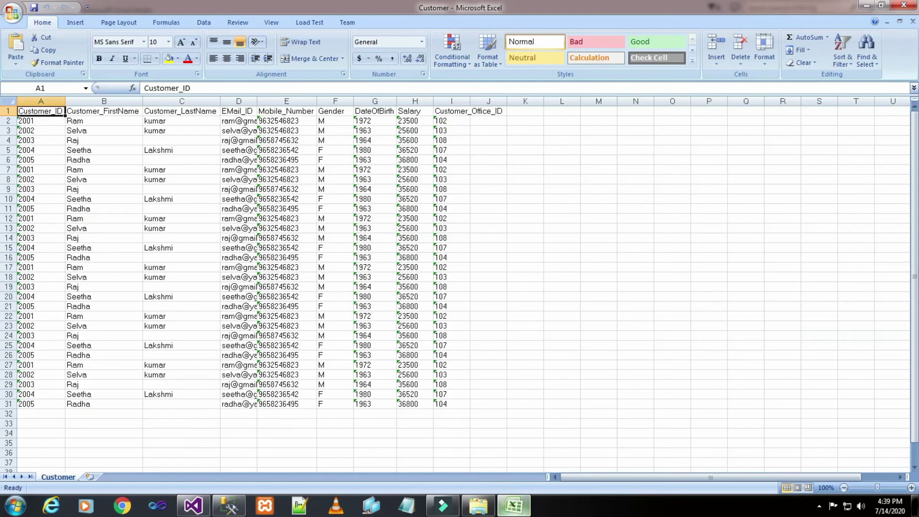